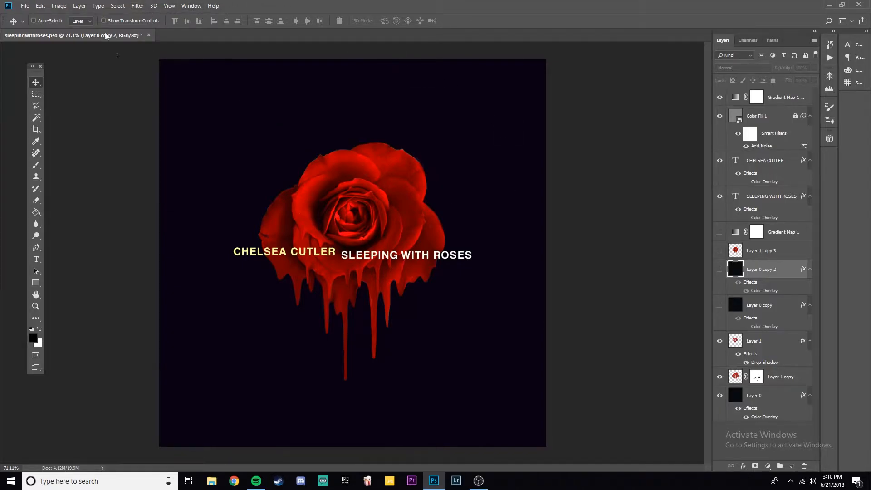
Create a new 1200 x 1200 px RGB document at 300 pixels/inch and fill its background with black.
{"action": "left_click", "coordinate": [25, 6]}
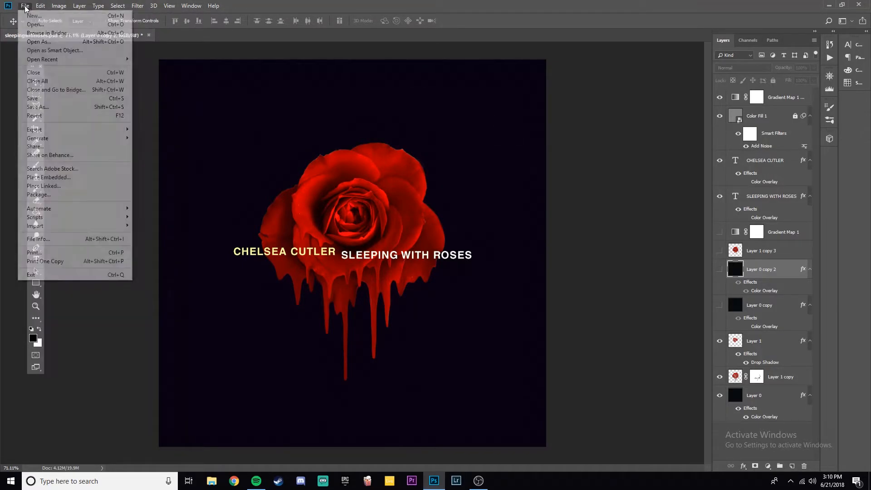
{"action": "left_click", "coordinate": [28, 15]}
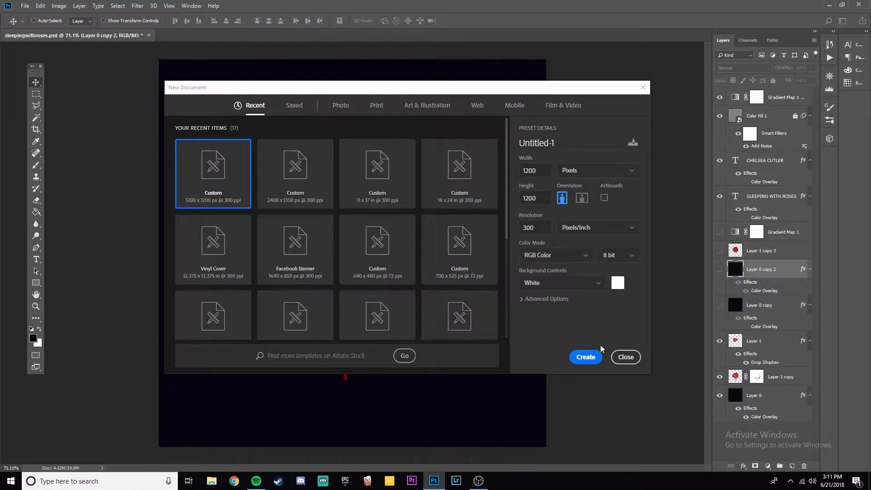
{"action": "left_click", "coordinate": [572, 356]}
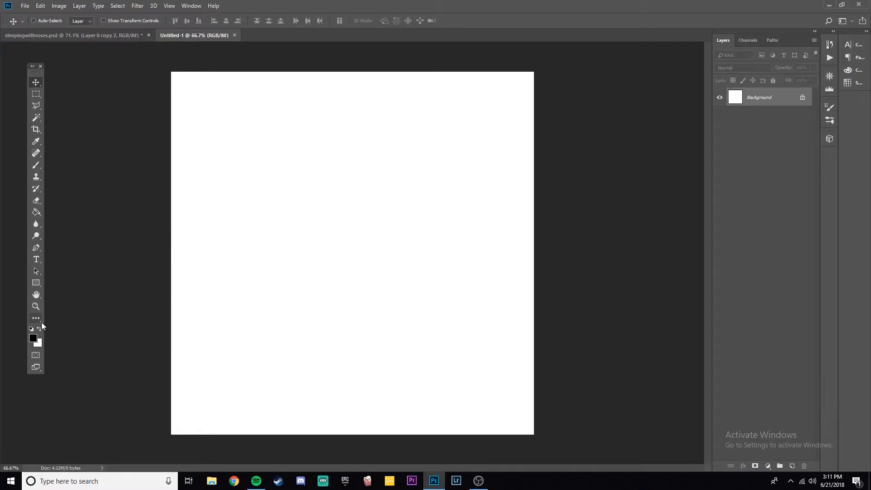
{"action": "left_click", "coordinate": [36, 211]}
{"action": "left_click", "coordinate": [255, 271]}
Place the Small_Red_Rose image from the desktop into the new document, centred on the canvas.
{"action": "key", "text": "super+d"}
{"action": "left_click_drag", "start_coordinate": [260, 320], "coordinate": [393, 302]}
{"action": "key", "text": "Return"}
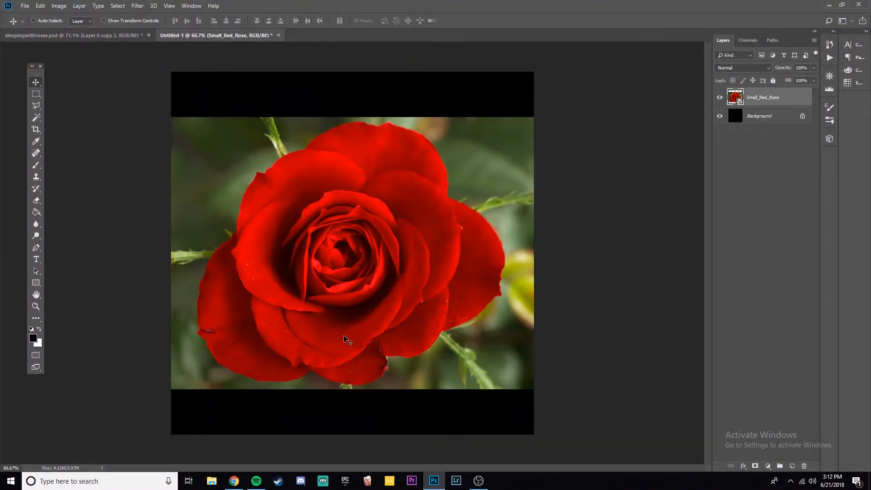
{"action": "key", "text": "p"}
{"action": "scroll", "coordinate": [340, 362], "scroll_direction": "up", "scroll_amount": 5}
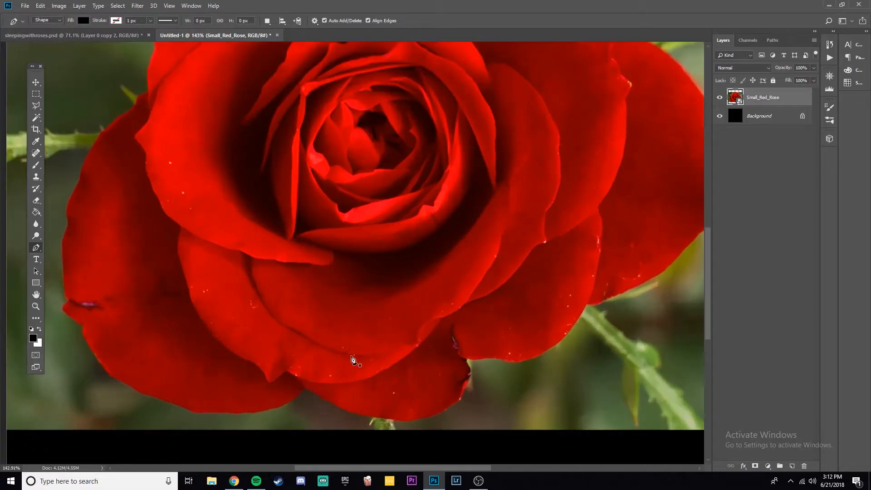
{"action": "scroll", "coordinate": [336, 352], "scroll_direction": "up", "scroll_amount": 8}
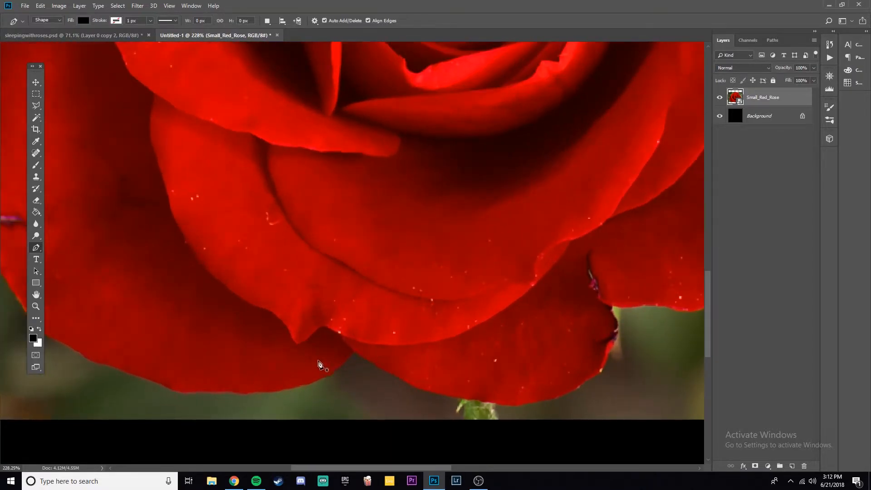
{"action": "left_click", "coordinate": [352, 352]}
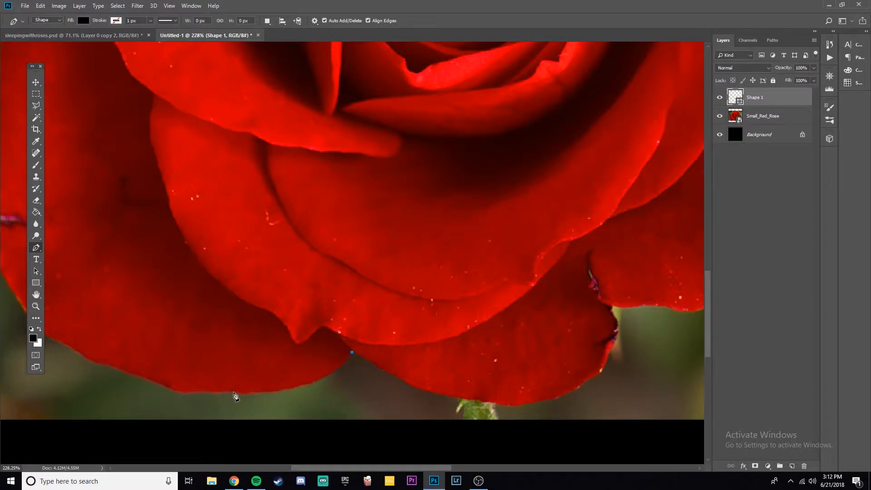
{"action": "left_click_drag", "start_coordinate": [229, 391], "coordinate": [124, 368]}
{"action": "key", "text": "ctrl+alt+z"}
{"action": "key", "text": "ctrl+alt+z"}
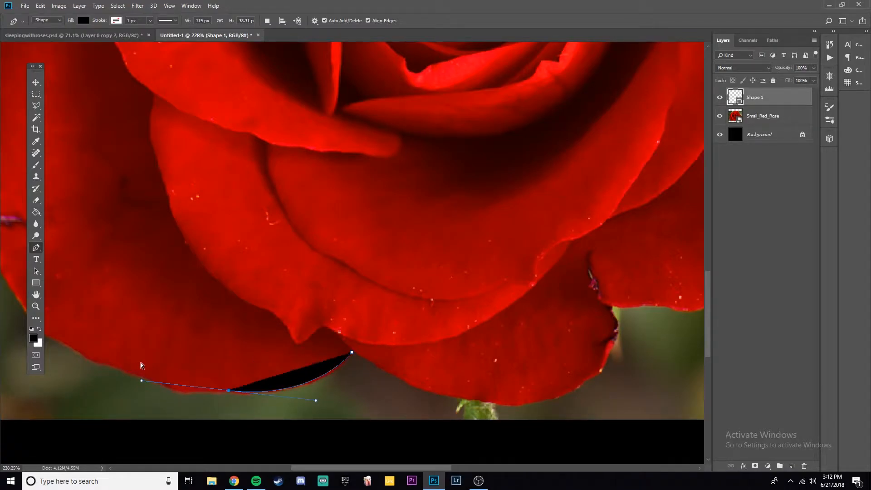
Set the Pen tool to Path mode and delete the stray Shape 1 layer.
{"action": "left_click", "coordinate": [46, 20]}
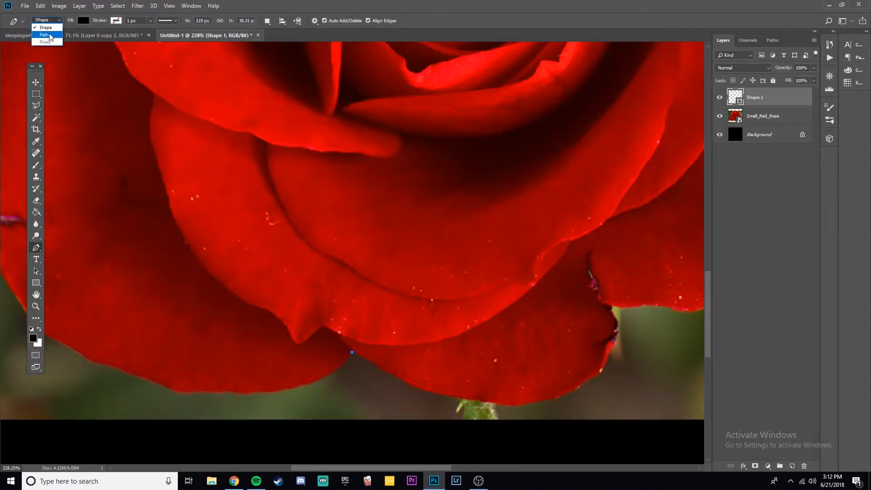
{"action": "left_click", "coordinate": [46, 34]}
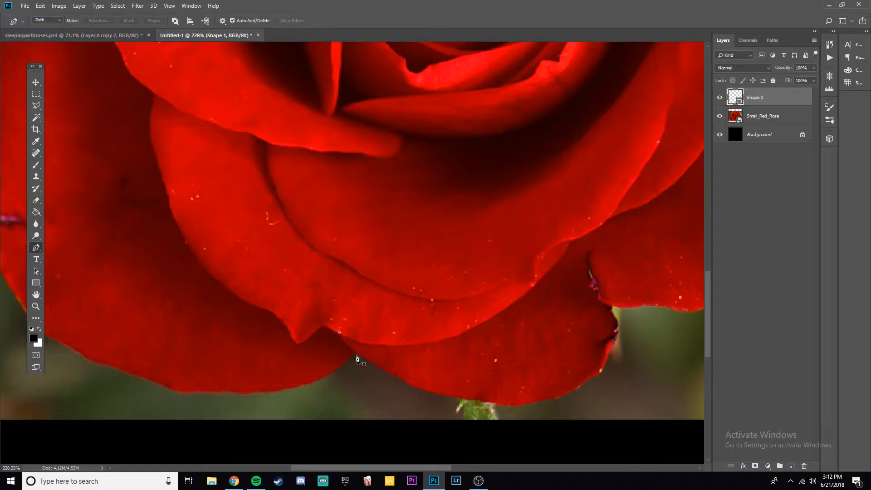
{"action": "left_click", "coordinate": [805, 467]}
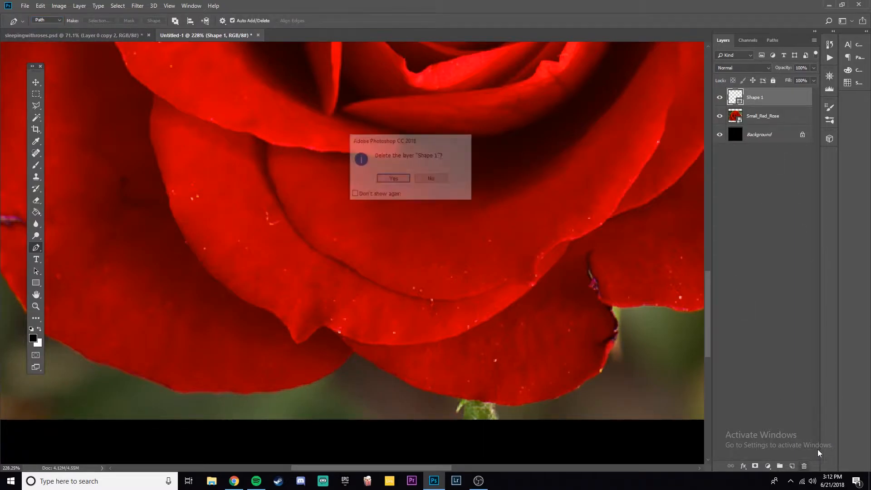
{"action": "left_click", "coordinate": [391, 178]}
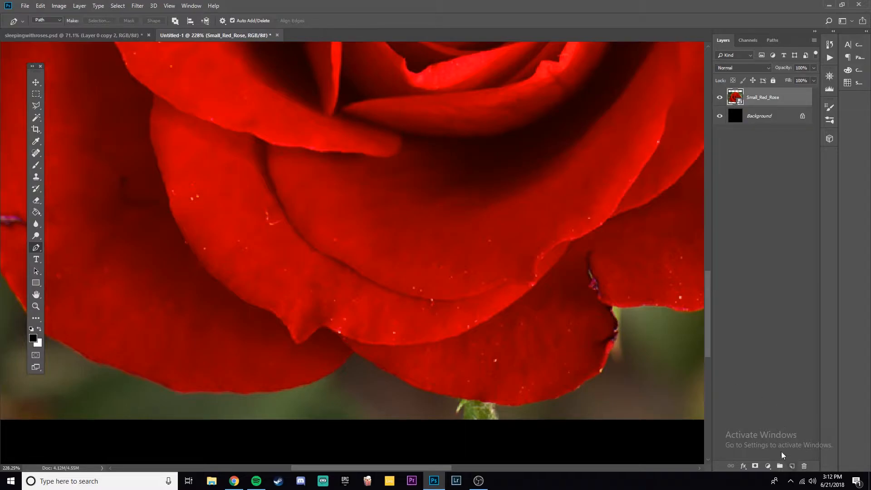
Trace the rose's whole outer edge with a Pen path, starting at the notch between the two lower petals.
{"action": "left_click", "coordinate": [354, 354]}
{"action": "left_click_drag", "start_coordinate": [314, 380], "coordinate": [298, 386]}
{"action": "left_click_drag", "start_coordinate": [236, 392], "coordinate": [222, 390]}
{"action": "key", "text": "space"}
{"action": "left_click_drag", "start_coordinate": [204, 362], "coordinate": [343, 368]}
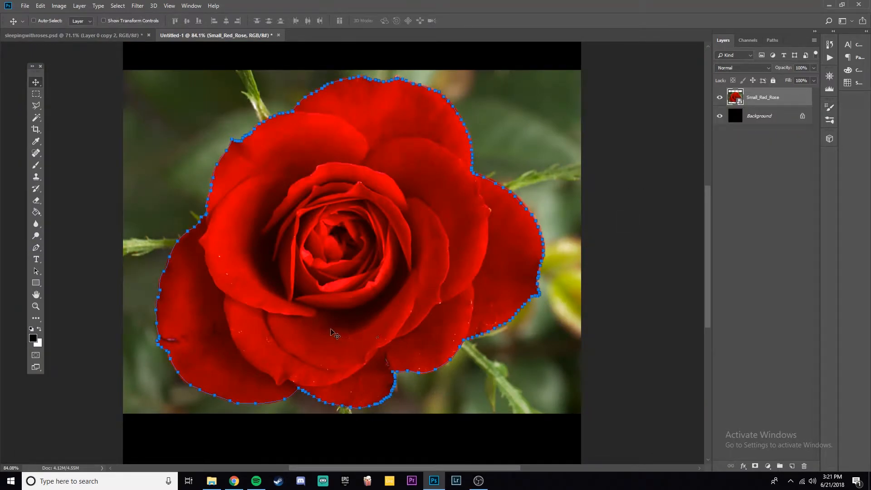
Convert the rose path into a new anti-aliased selection with a feather radius of 0 pixels.
{"action": "key", "text": "p"}
{"action": "right_click", "coordinate": [319, 306]}
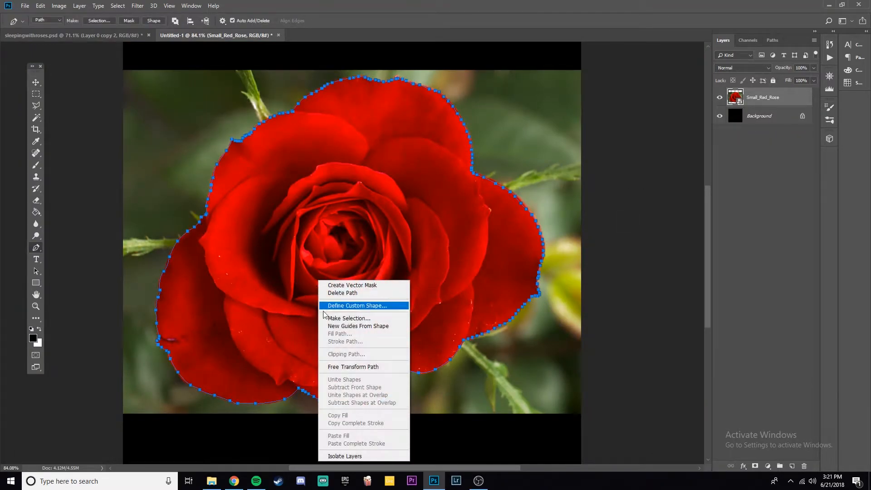
{"action": "left_click", "coordinate": [362, 319]}
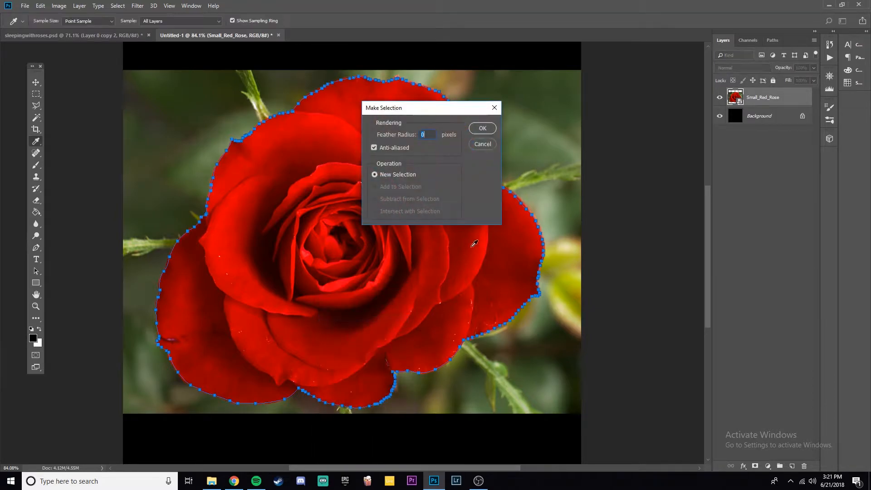
{"action": "left_click", "coordinate": [476, 129]}
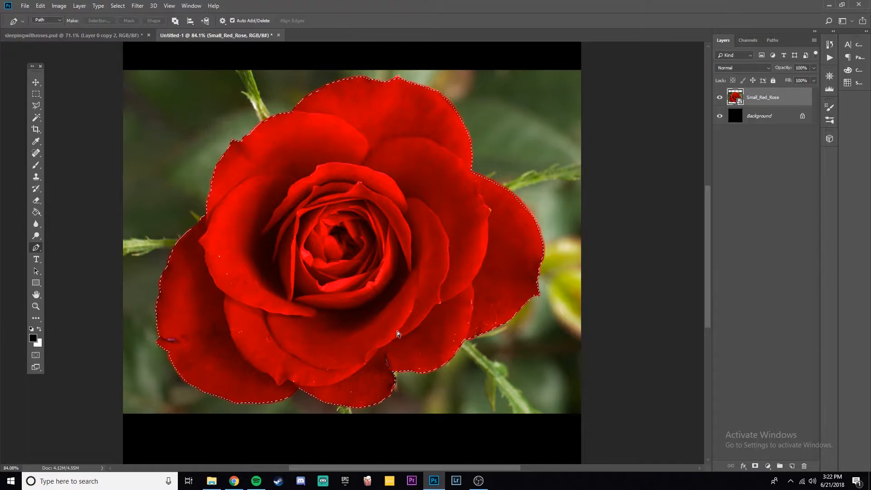
Copy the selected rose to its own layer and hide the Small_Red_Rose layer.
{"action": "key", "text": "ctrl+j"}
{"action": "key", "text": "v"}
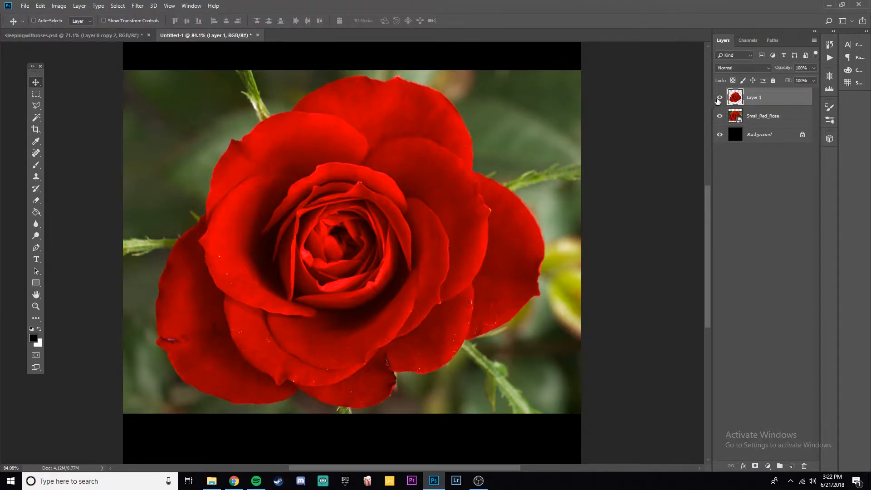
{"action": "left_click", "coordinate": [720, 117]}
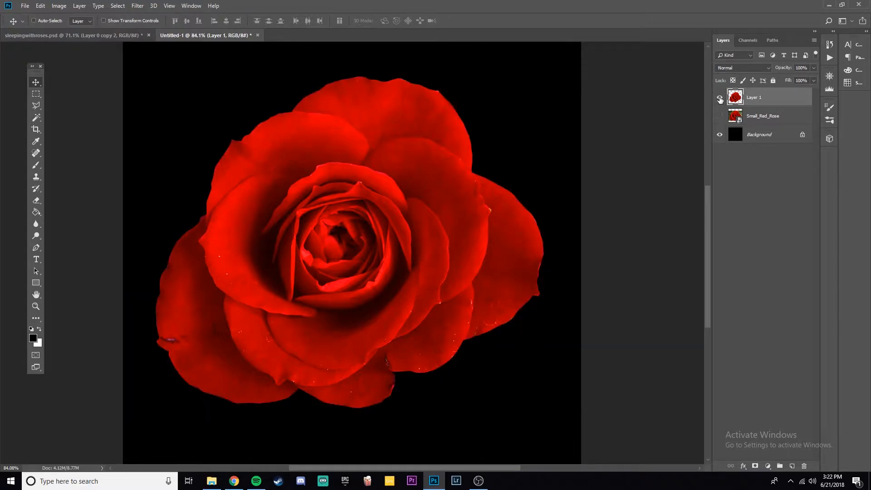
Compare the cut-out rose with the original photo by switching the visibility of Layer 1 and Small_Red_Rose.
{"action": "left_click", "coordinate": [720, 97]}
{"action": "left_click", "coordinate": [720, 116]}
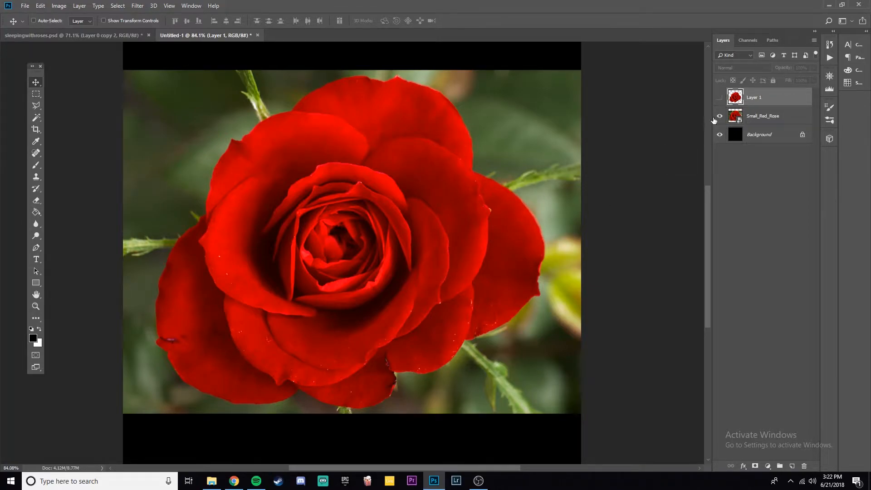
{"action": "scroll", "coordinate": [399, 333], "scroll_direction": "up", "scroll_amount": 5}
{"action": "scroll", "coordinate": [389, 343], "scroll_direction": "down", "scroll_amount": 4}
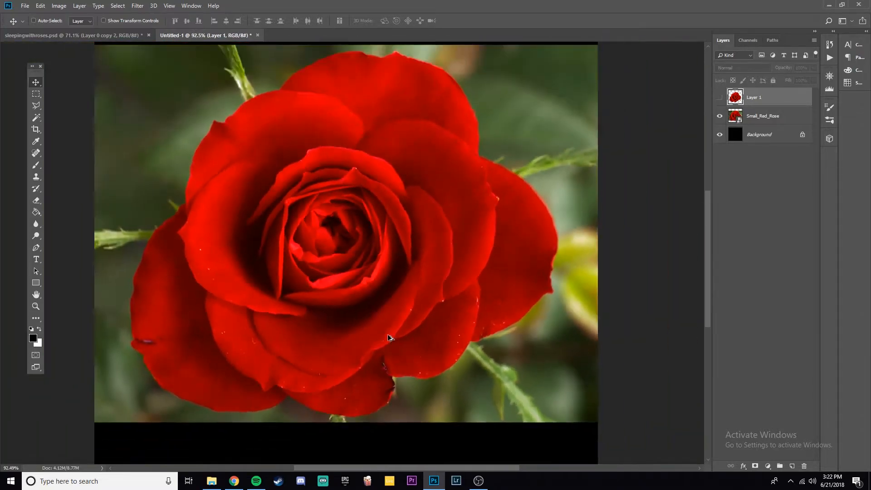
{"action": "scroll", "coordinate": [368, 329], "scroll_direction": "down", "scroll_amount": 4}
{"action": "scroll", "coordinate": [369, 327], "scroll_direction": "up", "scroll_amount": 2}
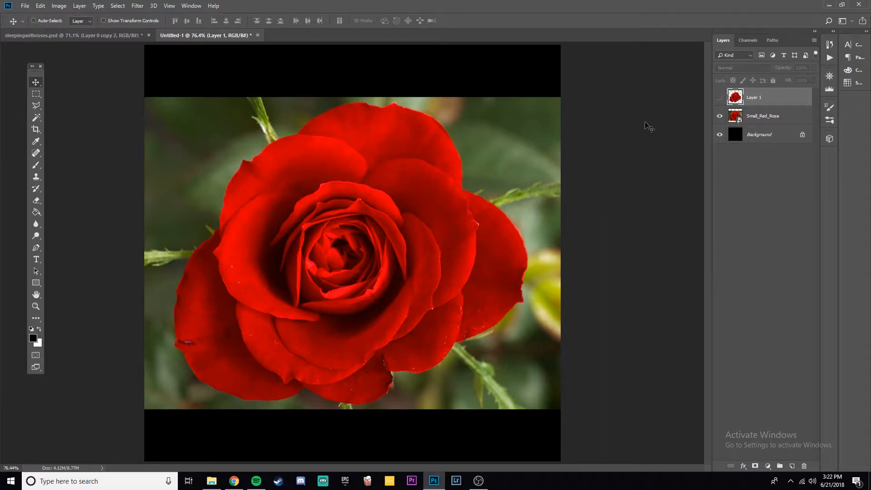
{"action": "left_click", "coordinate": [720, 117]}
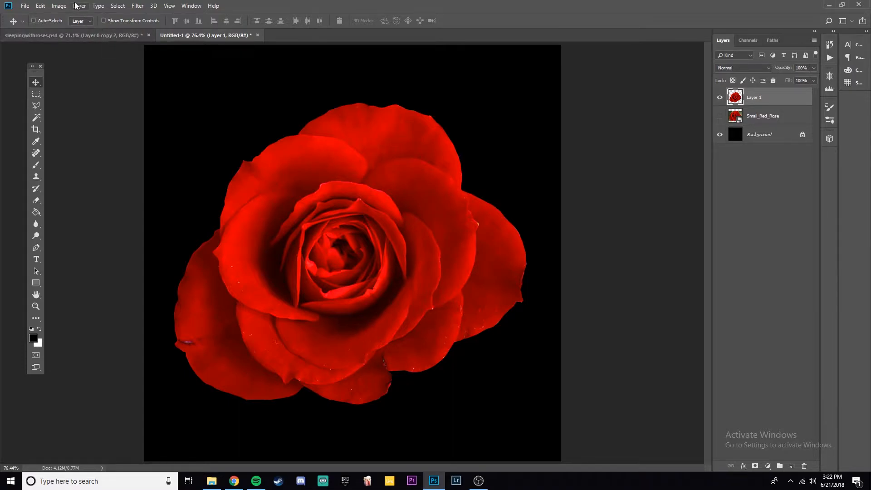
Open the Liquify filter on the cut-out rose in Layer 1.
{"action": "left_click", "coordinate": [93, 6]}
{"action": "left_click", "coordinate": [108, 6]}
{"action": "left_click", "coordinate": [112, 6]}
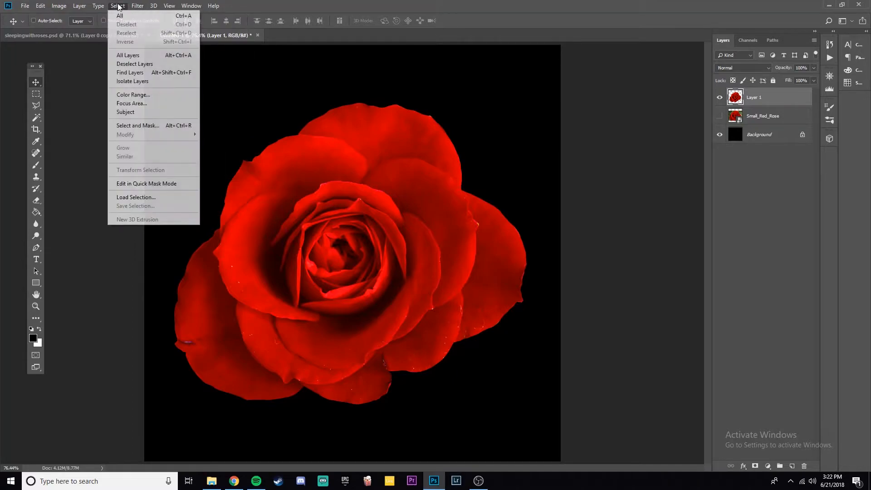
{"action": "mouse_move", "coordinate": [137, 6]}
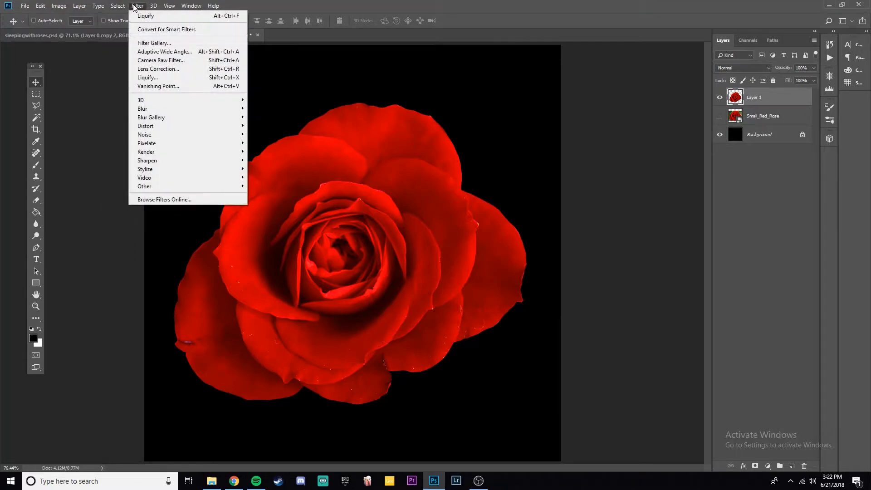
{"action": "left_click", "coordinate": [169, 78]}
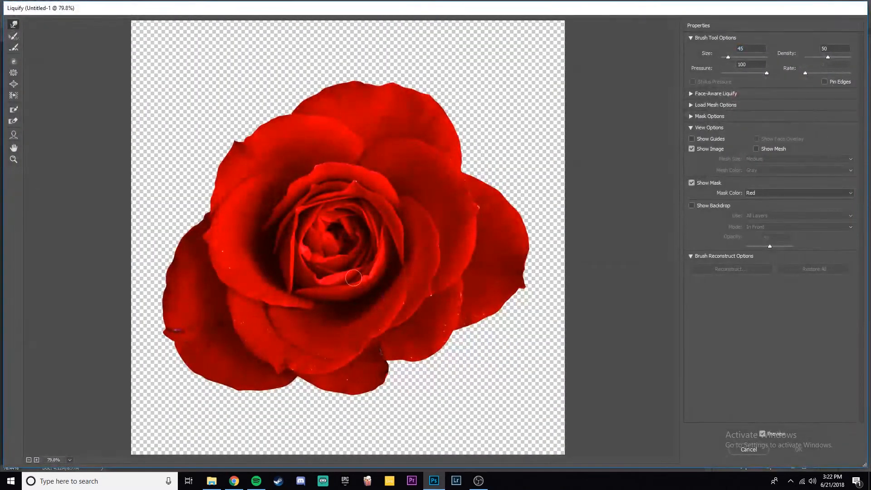
Pull a long drip down from the rose's bottom middle petal with the Forward Warp tool, using brush sizes 50 and 80.
{"action": "scroll", "coordinate": [356, 402], "scroll_direction": "down", "scroll_amount": 2}
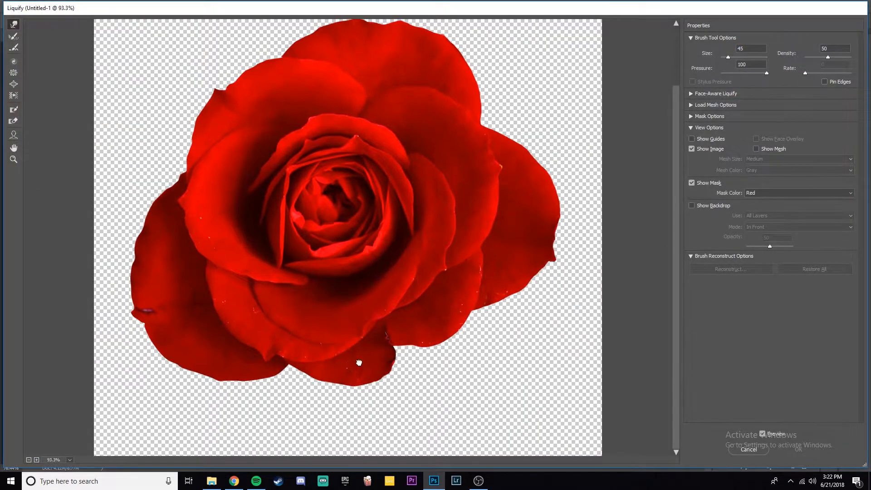
{"action": "key", "text": "bracketright"}
{"action": "key", "text": "bracketright"}
{"action": "key", "text": "bracketright"}
{"action": "key", "text": "bracketright"}
{"action": "key", "text": "bracketright"}
{"action": "key", "text": "bracketright"}
{"action": "key", "text": "bracketright"}
{"action": "key", "text": "bracketright"}
{"action": "key", "text": "bracketright"}
{"action": "key", "text": "bracketleft"}
{"action": "key", "text": "bracketleft"}
{"action": "key", "text": "bracketleft"}
{"action": "key", "text": "bracketleft"}
{"action": "key", "text": "bracketleft"}
{"action": "key", "text": "bracketleft"}
{"action": "key", "text": "bracketleft"}
{"action": "key", "text": "bracketleft"}
{"action": "scroll", "coordinate": [354, 388], "scroll_direction": "up", "scroll_amount": 2}
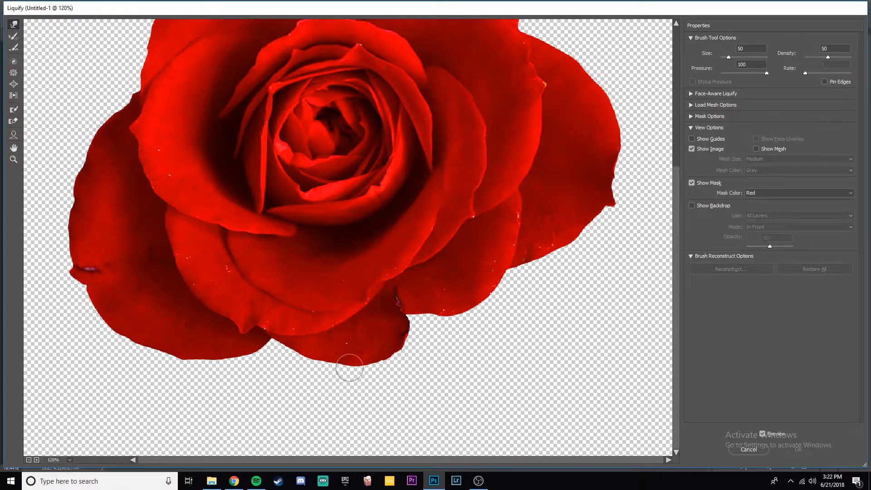
{"action": "mouse_move", "coordinate": [357, 368]}
{"action": "left_mouse_down"}
{"action": "mouse_move", "coordinate": [356, 355]}
{"action": "mouse_move", "coordinate": [356, 383]}
{"action": "left_mouse_up"}
{"action": "left_click_drag", "start_coordinate": [353, 352], "coordinate": [355, 395]}
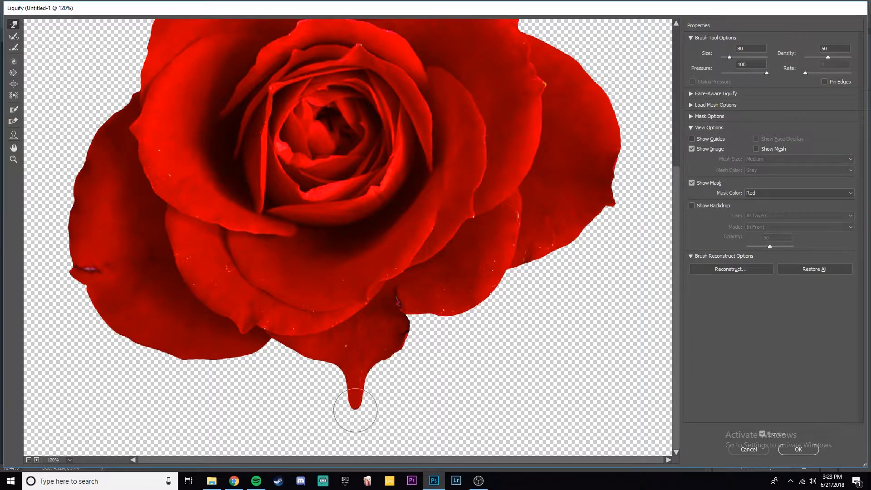
{"action": "left_click_drag", "start_coordinate": [356, 415], "coordinate": [355, 425]}
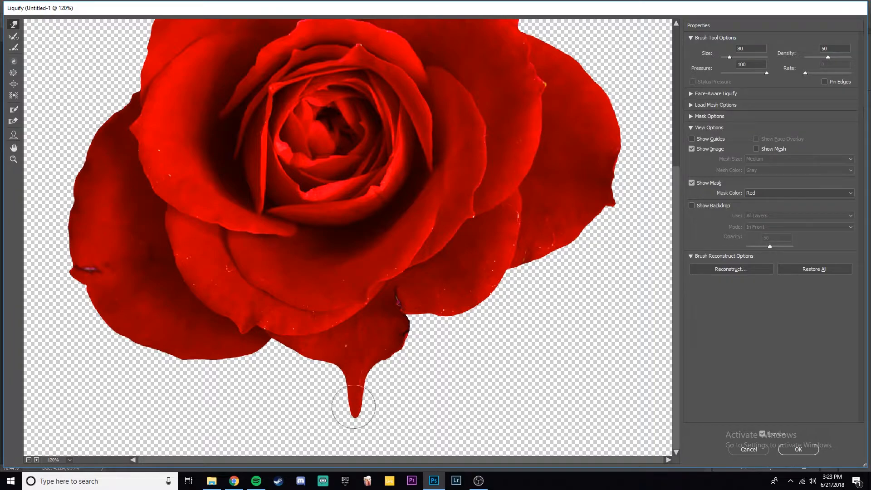
Reduce the warp brush size to 30 and inspect the first drip up close.
{"action": "scroll", "coordinate": [368, 403], "scroll_direction": "up", "scroll_amount": 5}
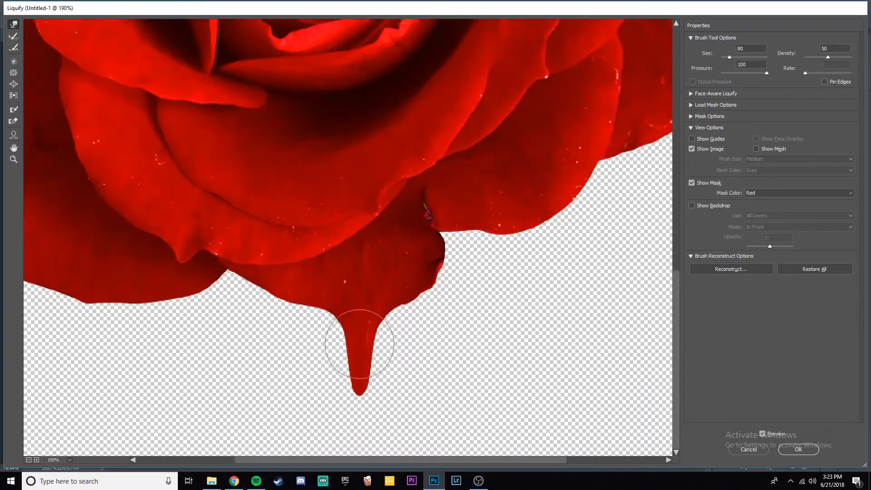
{"action": "key", "text": "bracketleft"}
{"action": "key", "text": "bracketleft"}
{"action": "key", "text": "bracketleft"}
{"action": "key", "text": "bracketleft"}
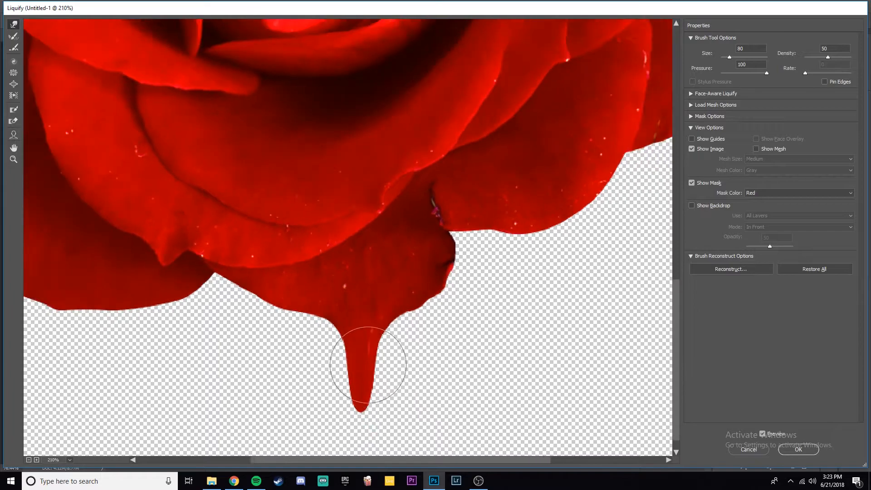
{"action": "key", "text": "bracketleft"}
{"action": "key", "text": "bracketleft"}
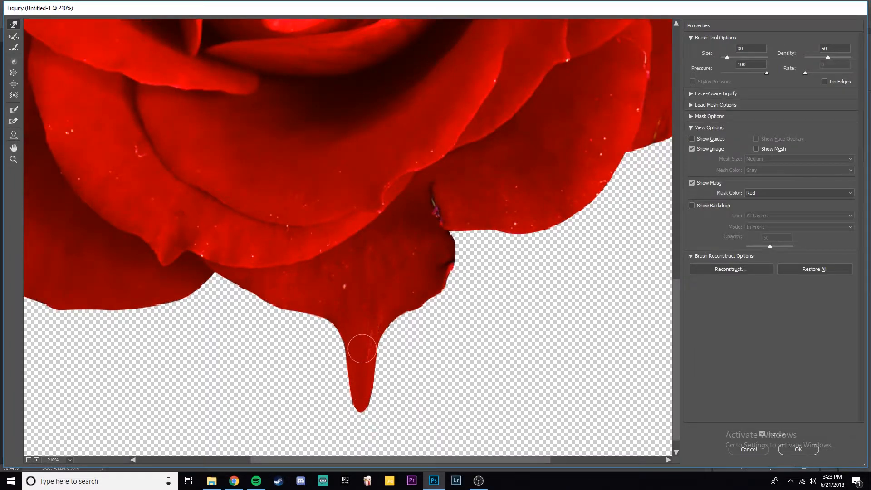
{"action": "scroll", "coordinate": [356, 358], "scroll_direction": "down", "scroll_amount": 4}
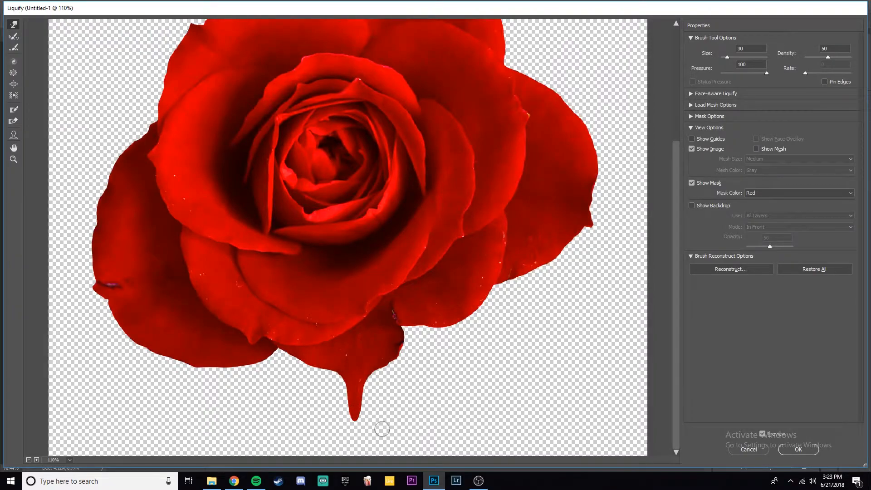
Set the warp brush size to 70 and pull one drip down from each lower petal on either side of the first drip.
{"action": "key", "text": "bracketright"}
{"action": "key", "text": "bracketright"}
{"action": "key", "text": "bracketright"}
{"action": "key", "text": "bracketright"}
{"action": "key", "text": "bracketright"}
{"action": "key", "text": "bracketright"}
{"action": "key", "text": "bracketright"}
{"action": "key", "text": "bracketright"}
{"action": "left_click_drag", "start_coordinate": [433, 318], "coordinate": [436, 393]}
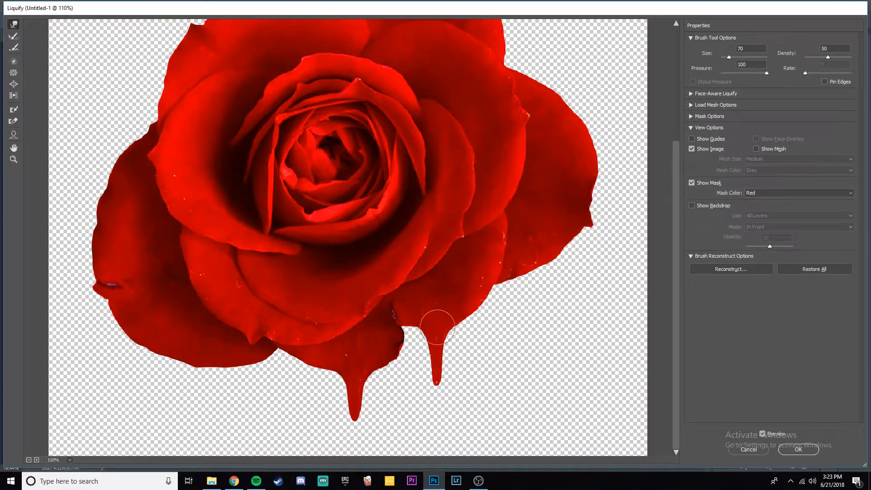
{"action": "left_click_drag", "start_coordinate": [200, 358], "coordinate": [196, 431]}
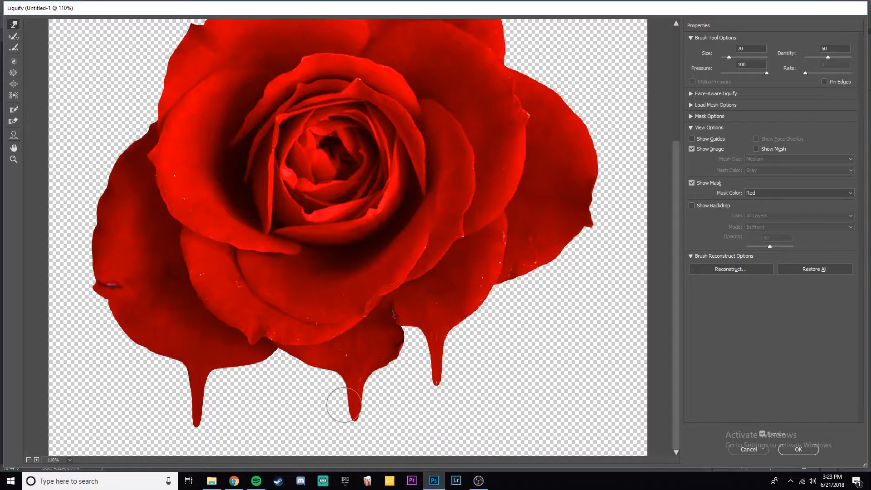
Pull another drip down from the rose's lower-left petal, between the two existing left drips, and apply the Liquify filter.
{"action": "scroll", "coordinate": [335, 417], "scroll_direction": "down", "scroll_amount": 2}
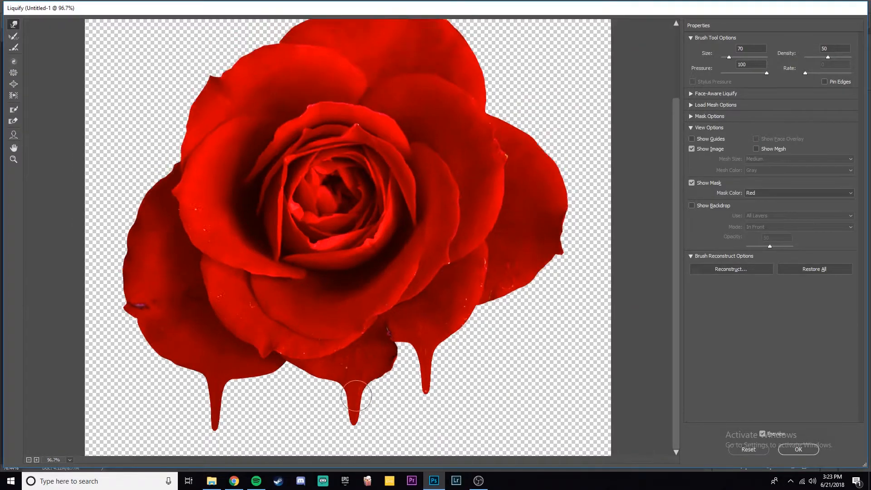
{"action": "scroll", "coordinate": [370, 414], "scroll_direction": "up", "scroll_amount": 2}
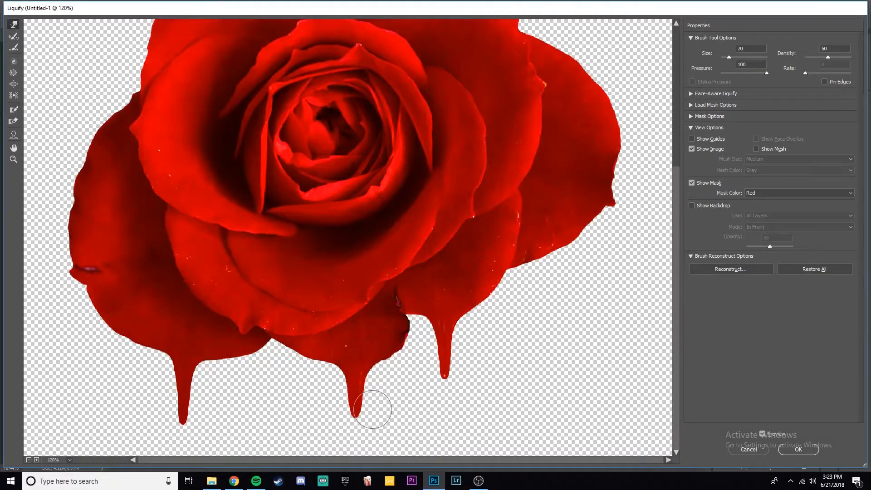
{"action": "scroll", "coordinate": [374, 409], "scroll_direction": "down", "scroll_amount": 2}
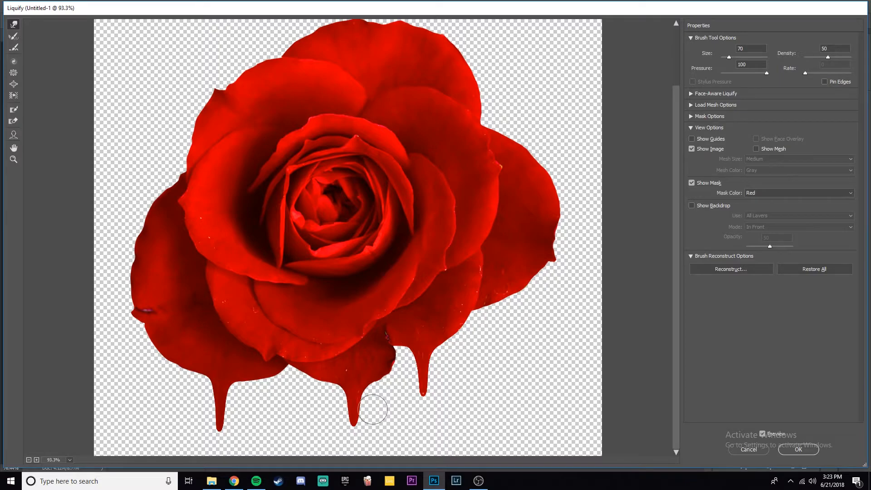
{"action": "mouse_move", "coordinate": [263, 382]}
{"action": "left_mouse_down"}
{"action": "mouse_move", "coordinate": [264, 422]}
{"action": "mouse_move", "coordinate": [263, 405]}
{"action": "mouse_move", "coordinate": [264, 423]}
{"action": "left_mouse_up"}
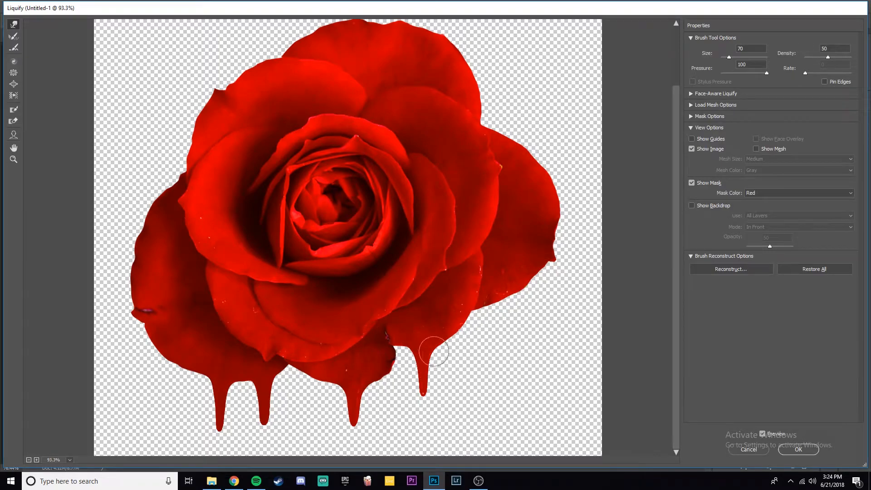
{"action": "left_click", "coordinate": [798, 450]}
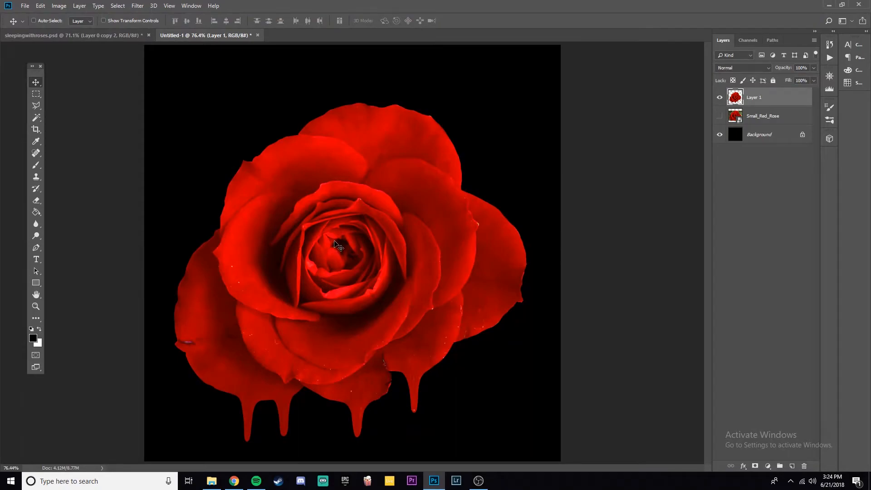
Activate the Pen tool and examine the inner petal drips in the sleepingwithroses.psd reference document before returning to Untitled-1.
{"action": "key", "text": "p"}
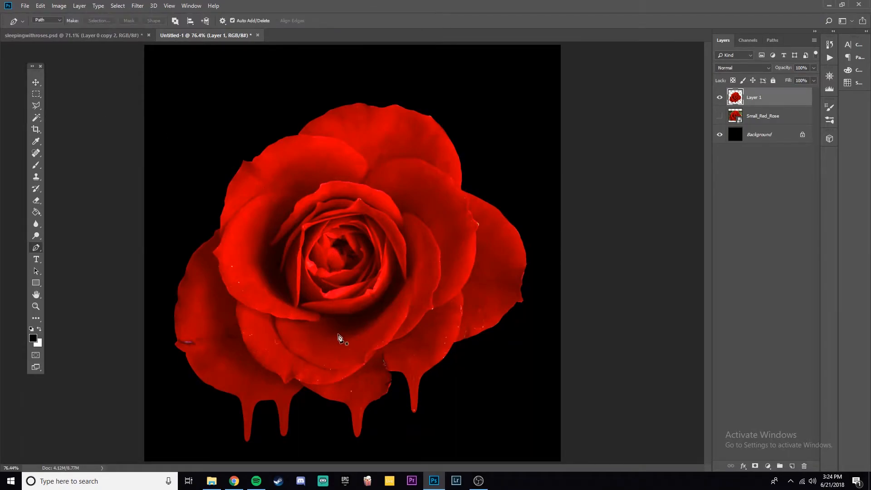
{"action": "scroll", "coordinate": [335, 331], "scroll_direction": "down", "scroll_amount": 2}
{"action": "scroll", "coordinate": [342, 342], "scroll_direction": "up", "scroll_amount": 2}
{"action": "scroll", "coordinate": [312, 363], "scroll_direction": "up", "scroll_amount": 2}
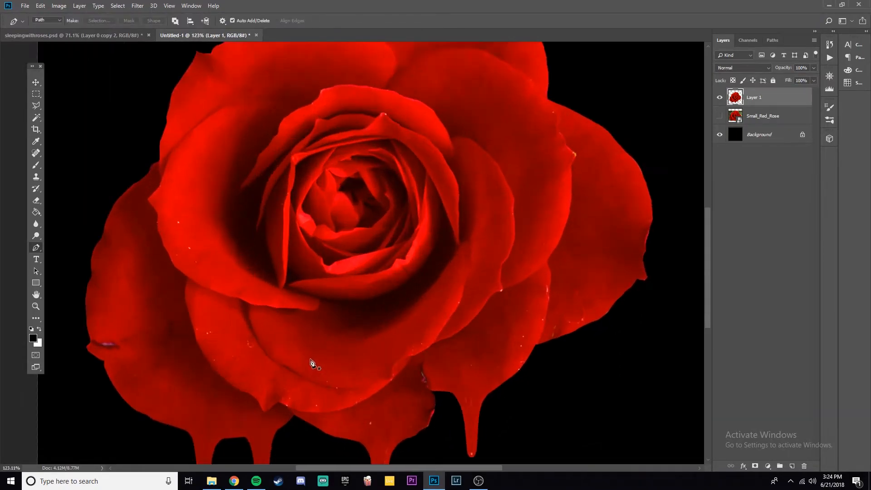
{"action": "scroll", "coordinate": [361, 411], "scroll_direction": "down", "scroll_amount": 1}
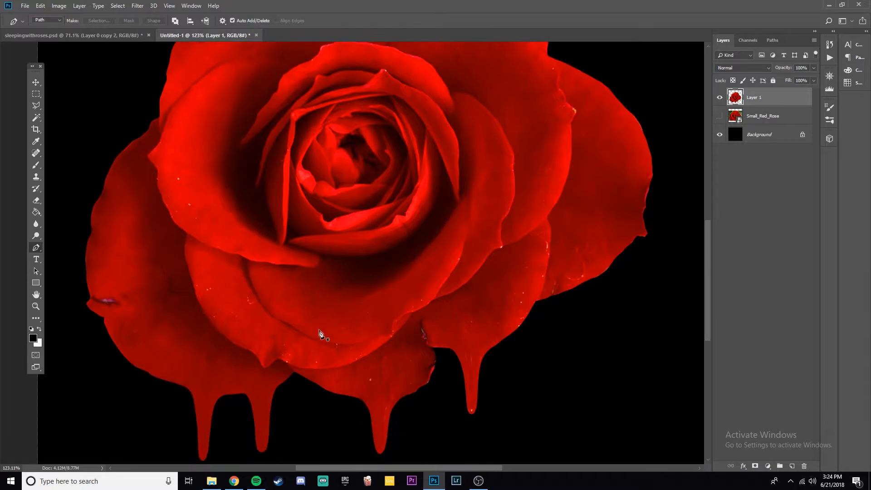
{"action": "left_click", "coordinate": [56, 35]}
{"action": "scroll", "coordinate": [346, 282], "scroll_direction": "up", "scroll_amount": 6}
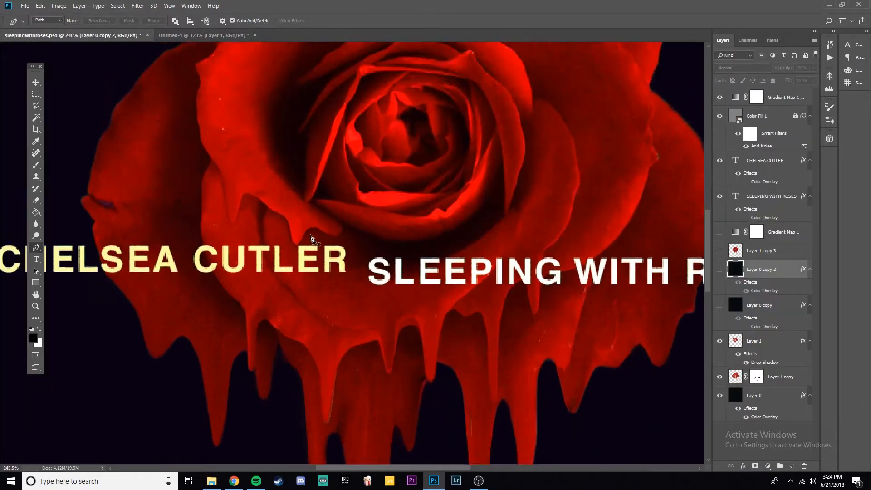
{"action": "scroll", "coordinate": [369, 345], "scroll_direction": "down", "scroll_amount": 1}
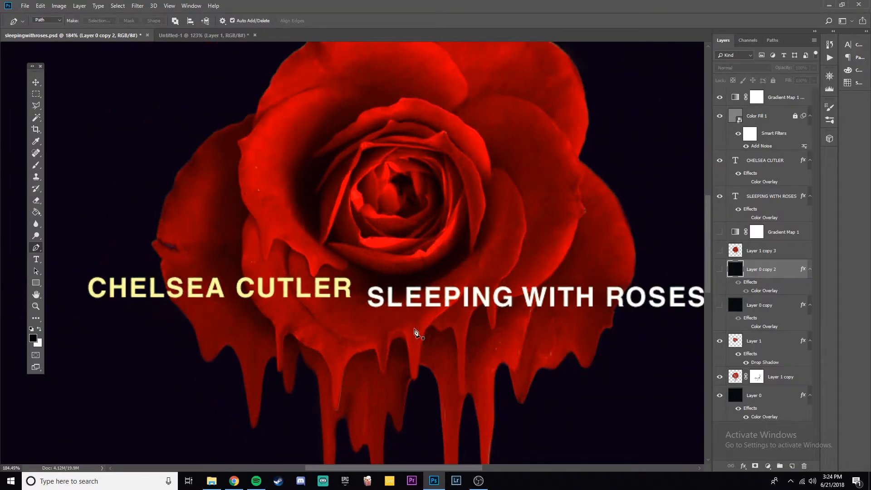
{"action": "scroll", "coordinate": [409, 313], "scroll_direction": "down", "scroll_amount": 2}
{"action": "left_click", "coordinate": [184, 36]}
{"action": "scroll", "coordinate": [345, 349], "scroll_direction": "down", "scroll_amount": 2}
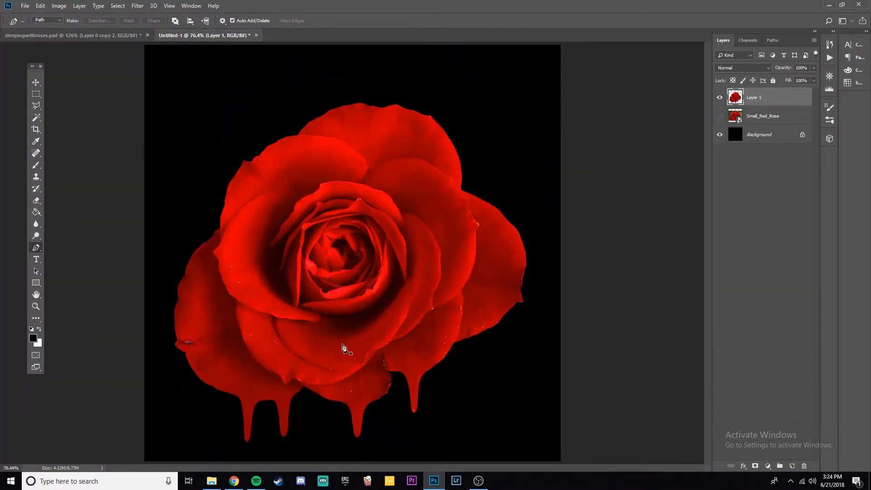
Trace a pen path along the lower edges of the rose's inner front petal and the adjoining left petal.
{"action": "scroll", "coordinate": [343, 347], "scroll_direction": "up", "scroll_amount": 2}
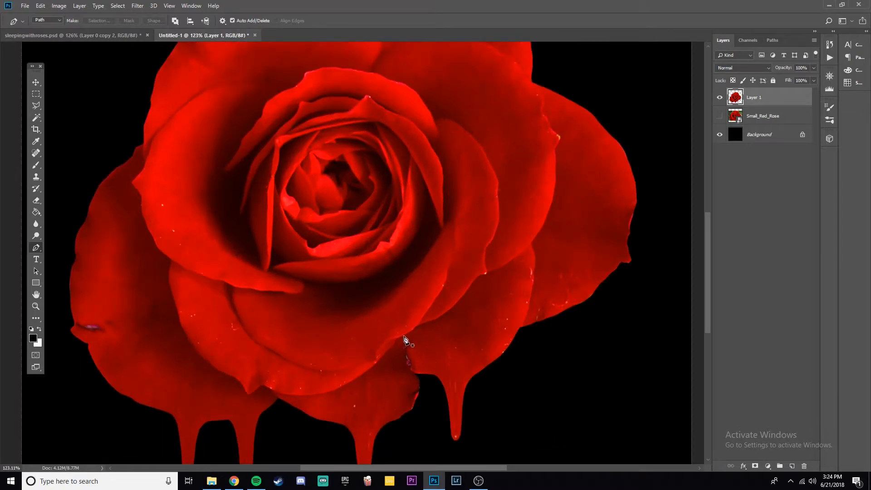
{"action": "left_click", "coordinate": [408, 330]}
{"action": "left_click", "coordinate": [405, 332]}
{"action": "left_click", "coordinate": [396, 336]}
{"action": "left_click_drag", "start_coordinate": [386, 341], "coordinate": [375, 362]}
{"action": "left_click", "coordinate": [378, 350]}
{"action": "left_click_drag", "start_coordinate": [372, 362], "coordinate": [323, 370]}
{"action": "left_click", "coordinate": [356, 361]}
{"action": "left_click", "coordinate": [342, 369]}
{"action": "left_click", "coordinate": [318, 372]}
{"action": "left_click", "coordinate": [305, 366]}
{"action": "left_click", "coordinate": [281, 354]}
{"action": "left_click", "coordinate": [272, 348]}
{"action": "left_click_drag", "start_coordinate": [241, 320], "coordinate": [236, 313]}
{"action": "left_click", "coordinate": [234, 306]}
{"action": "left_click", "coordinate": [232, 288]}
{"action": "left_click", "coordinate": [221, 277]}
{"action": "left_click", "coordinate": [208, 274]}
{"action": "left_click", "coordinate": [177, 258]}
{"action": "left_click", "coordinate": [161, 245]}
{"action": "left_click", "coordinate": [151, 231]}
{"action": "left_click_drag", "start_coordinate": [147, 220], "coordinate": [139, 192]}
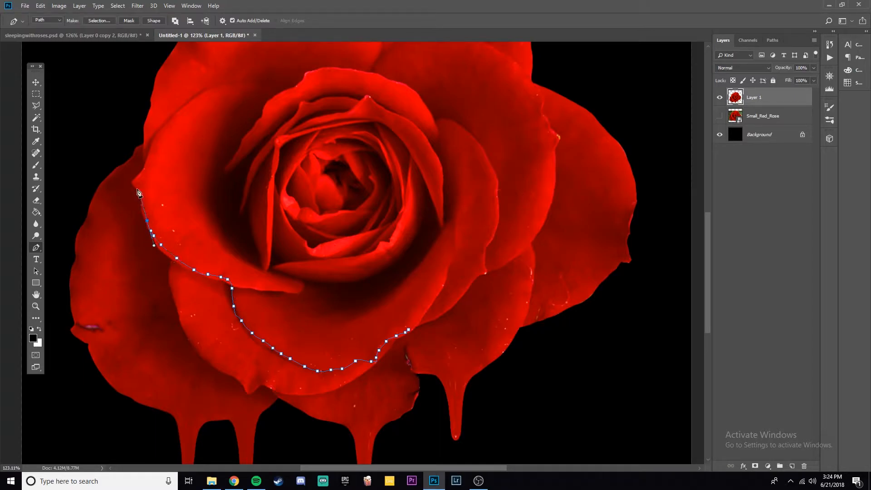
Close the pen path by running it over the left petal, across the rose's center and down its right side.
{"action": "left_click", "coordinate": [149, 167]}
{"action": "left_click", "coordinate": [156, 153]}
{"action": "left_click", "coordinate": [177, 140]}
{"action": "left_click", "coordinate": [206, 133]}
{"action": "left_click", "coordinate": [300, 126]}
{"action": "left_click", "coordinate": [360, 130]}
{"action": "left_click", "coordinate": [429, 182]}
{"action": "left_click", "coordinate": [462, 284]}
{"action": "left_click", "coordinate": [408, 330]}
Convert the closed path into a selection with a feather radius of 0 pixels and copy it to a new layer.
{"action": "scroll", "coordinate": [371, 294], "scroll_direction": "down", "scroll_amount": 2}
{"action": "right_click", "coordinate": [373, 295]}
{"action": "left_click", "coordinate": [395, 327]}
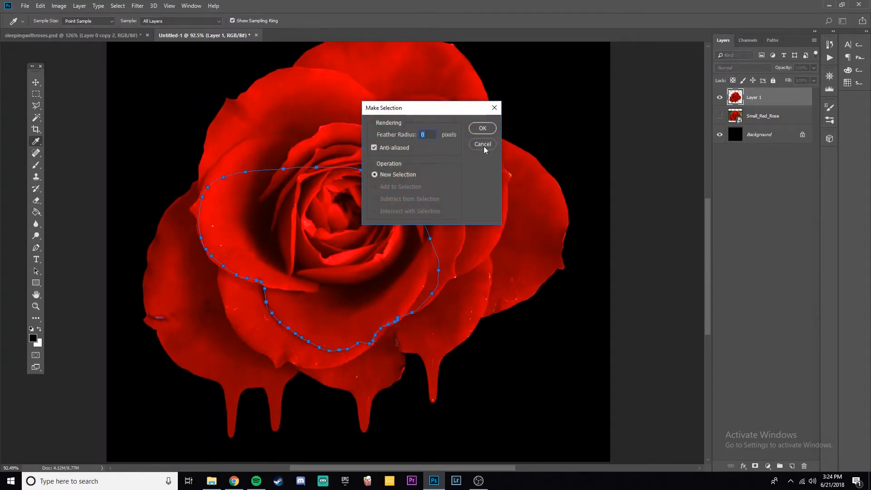
{"action": "left_click", "coordinate": [480, 129]}
{"action": "key", "text": "ctrl+j"}
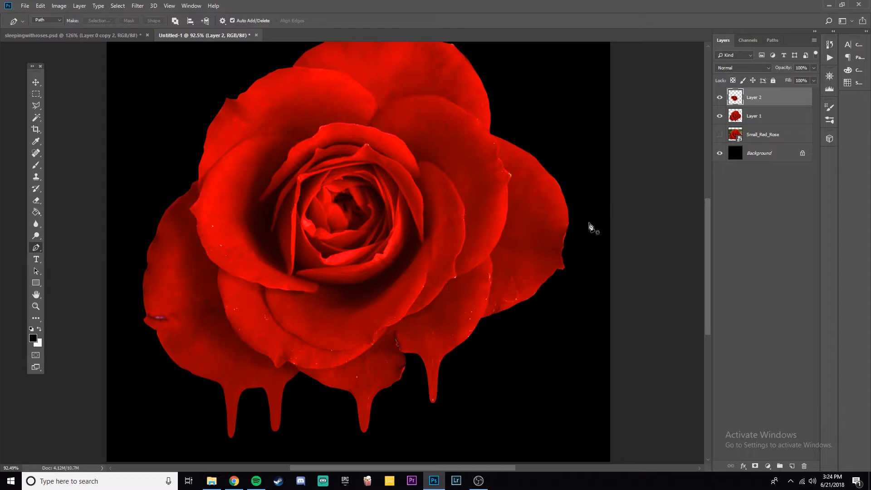
Open Liquify on Layer 2 and pull two drips down from the lower edge of the front petal with brush size 70.
{"action": "left_click", "coordinate": [118, 5]}
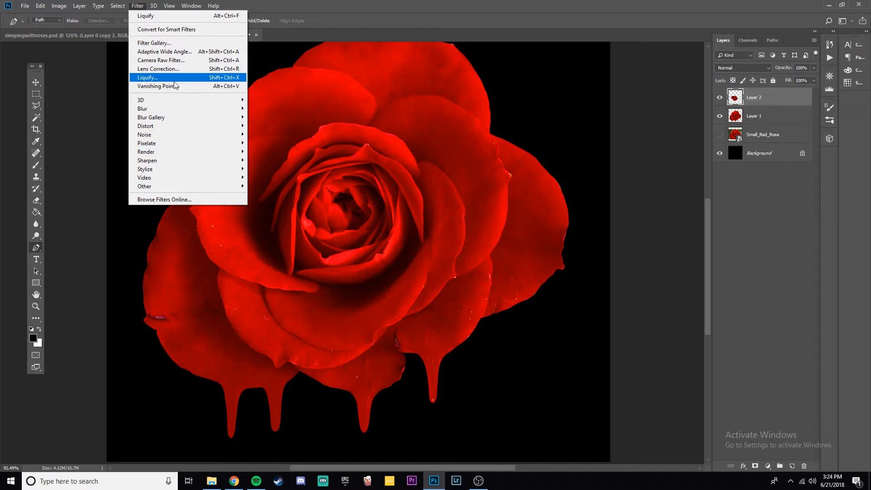
{"action": "left_click", "coordinate": [172, 78]}
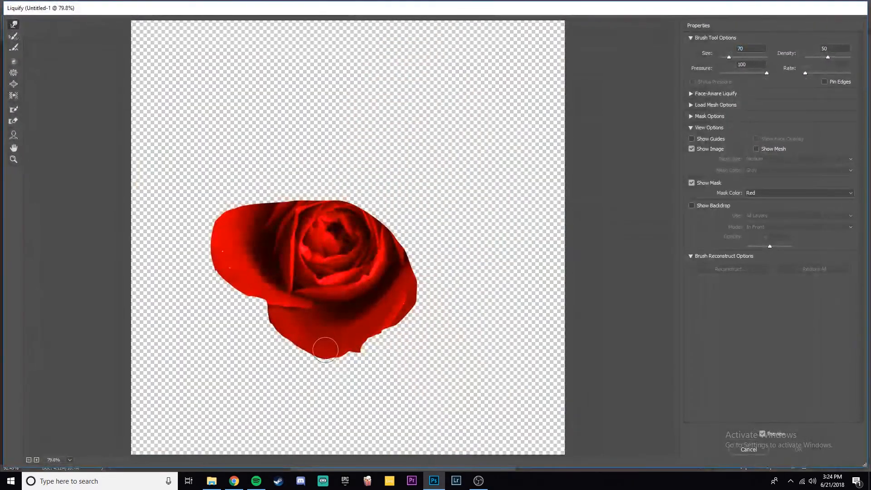
{"action": "scroll", "coordinate": [324, 393], "scroll_direction": "up", "scroll_amount": 3}
{"action": "scroll", "coordinate": [320, 365], "scroll_direction": "down", "scroll_amount": 2}
{"action": "left_click_drag", "start_coordinate": [319, 319], "coordinate": [319, 364]}
{"action": "mouse_move", "coordinate": [260, 288]}
{"action": "left_mouse_down"}
{"action": "mouse_move", "coordinate": [263, 324]}
{"action": "mouse_move", "coordinate": [282, 301]}
{"action": "mouse_move", "coordinate": [307, 320]}
{"action": "mouse_move", "coordinate": [342, 322]}
{"action": "left_mouse_up"}
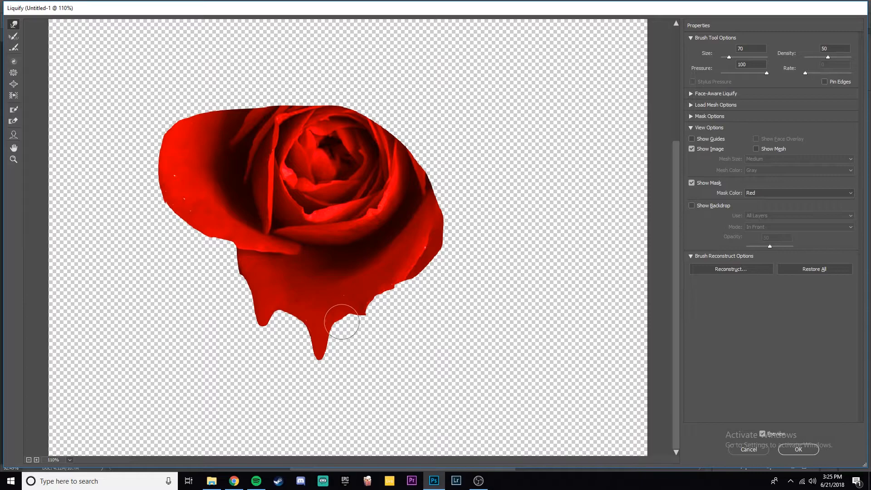
Pull two drips down from the lower edge of the left inner petal and apply the Liquify filter.
{"action": "left_click_drag", "start_coordinate": [202, 234], "coordinate": [206, 275]}
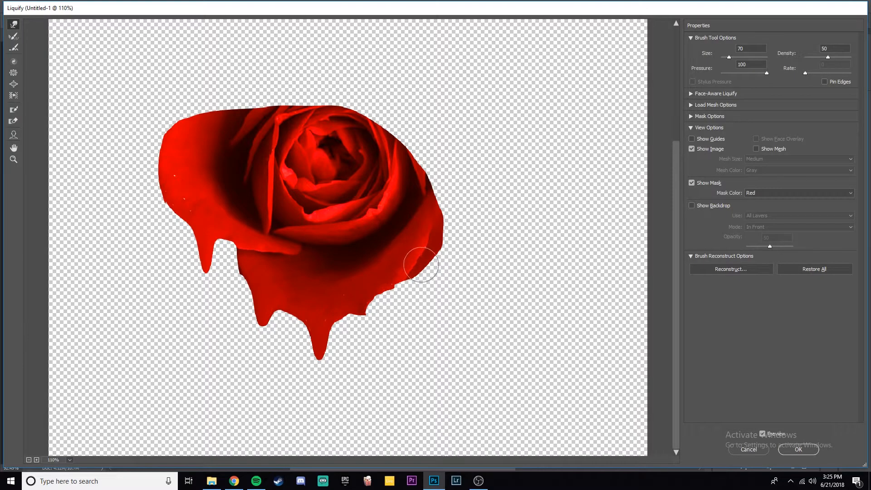
{"action": "left_click_drag", "start_coordinate": [174, 196], "coordinate": [172, 244]}
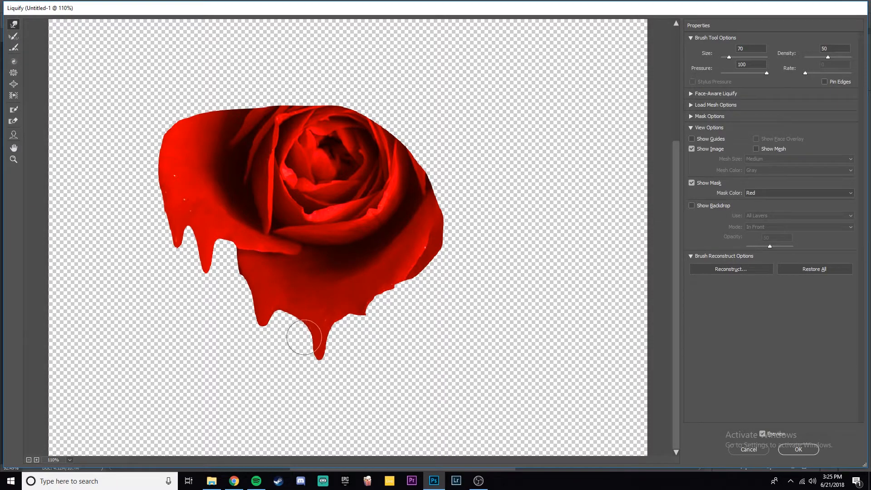
{"action": "left_click", "coordinate": [798, 449]}
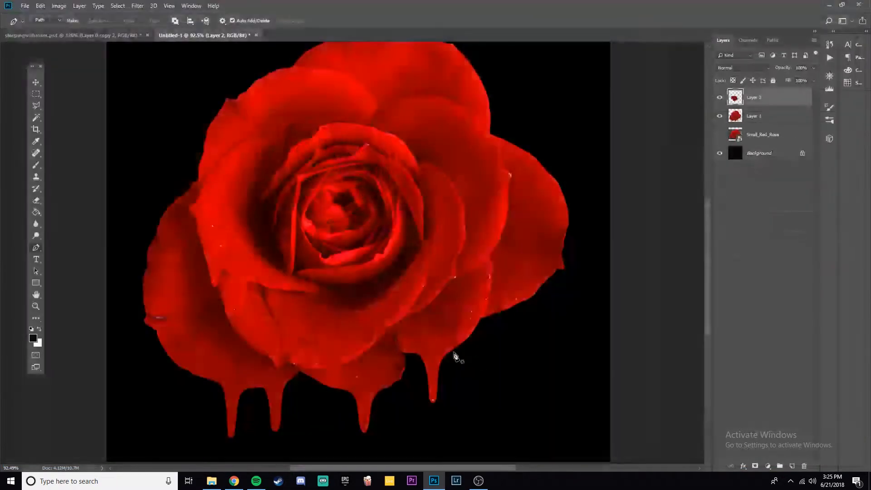
Add a drop shadow to Layer 2 with 41% opacity and a distance of 14 px.
{"action": "scroll", "coordinate": [434, 352], "scroll_direction": "up", "scroll_amount": 5}
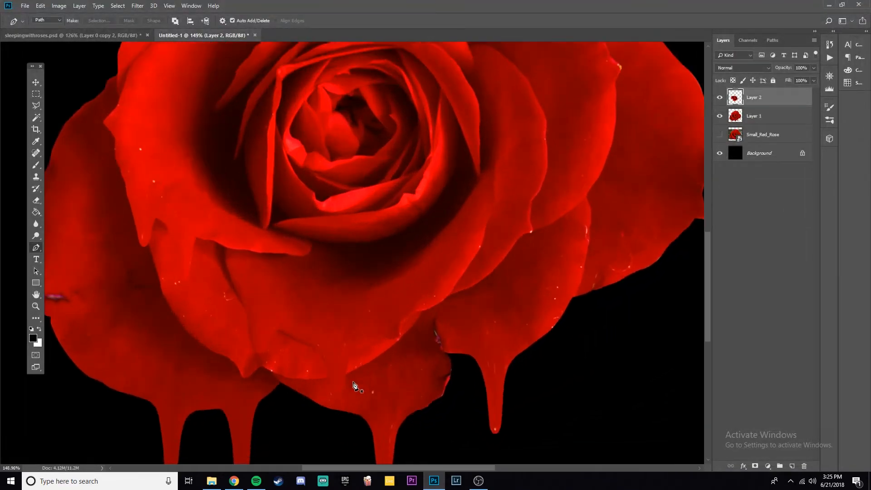
{"action": "scroll", "coordinate": [458, 234], "scroll_direction": "down", "scroll_amount": 5}
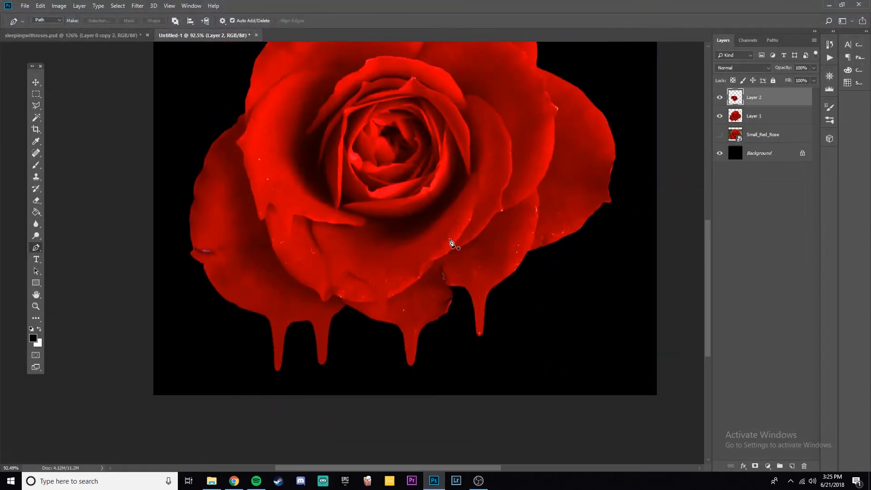
{"action": "scroll", "coordinate": [413, 306], "scroll_direction": "down", "scroll_amount": 2}
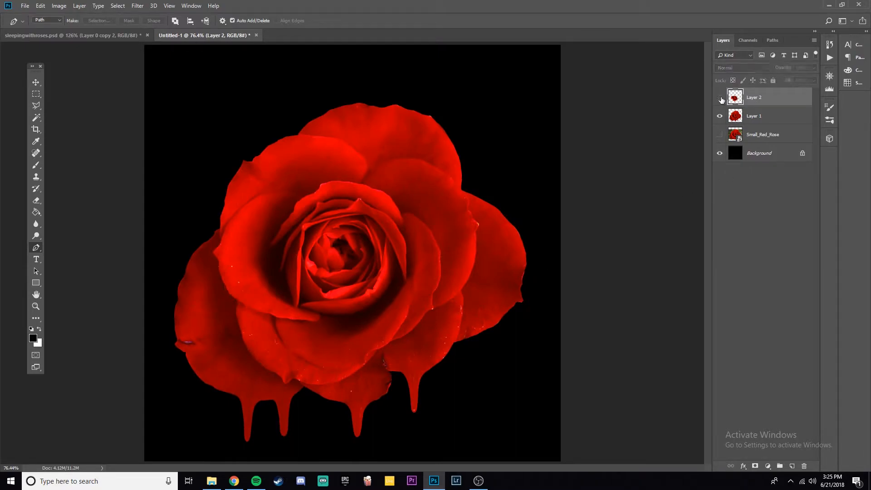
{"action": "double_click", "coordinate": [771, 104]}
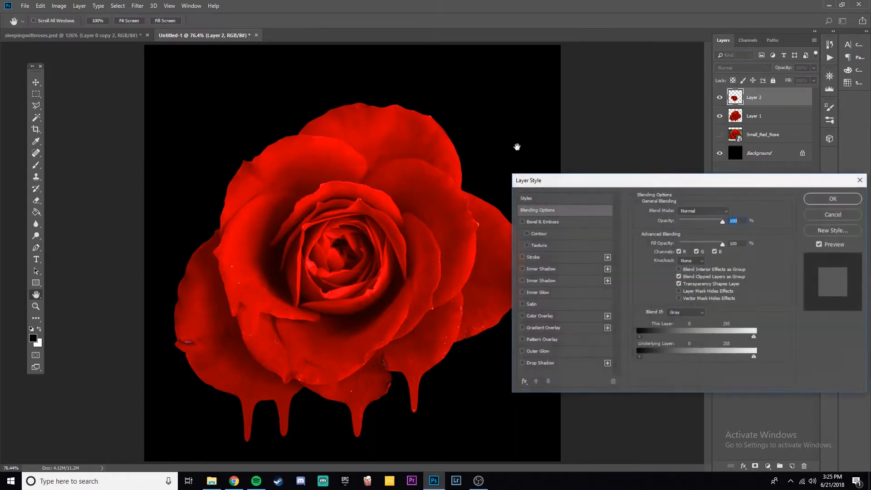
{"action": "left_click", "coordinate": [538, 364]}
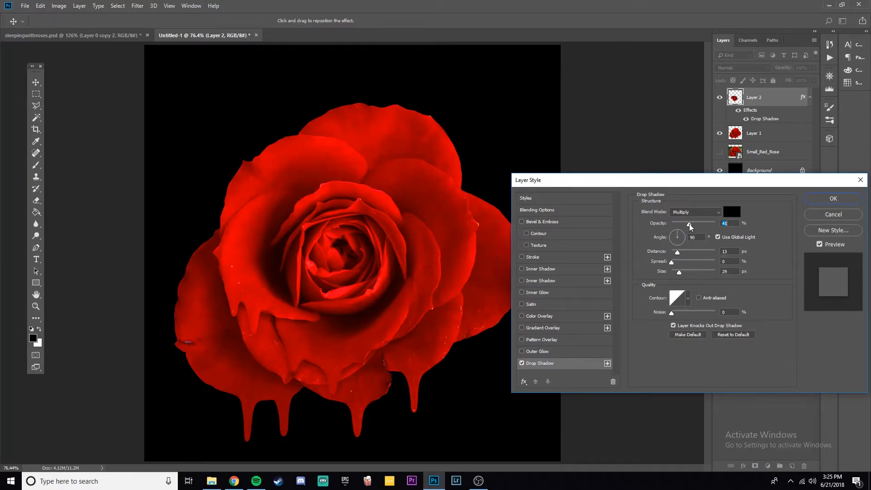
{"action": "left_click_drag", "start_coordinate": [678, 252], "coordinate": [670, 252]}
{"action": "left_click_drag", "start_coordinate": [676, 256], "coordinate": [681, 256]}
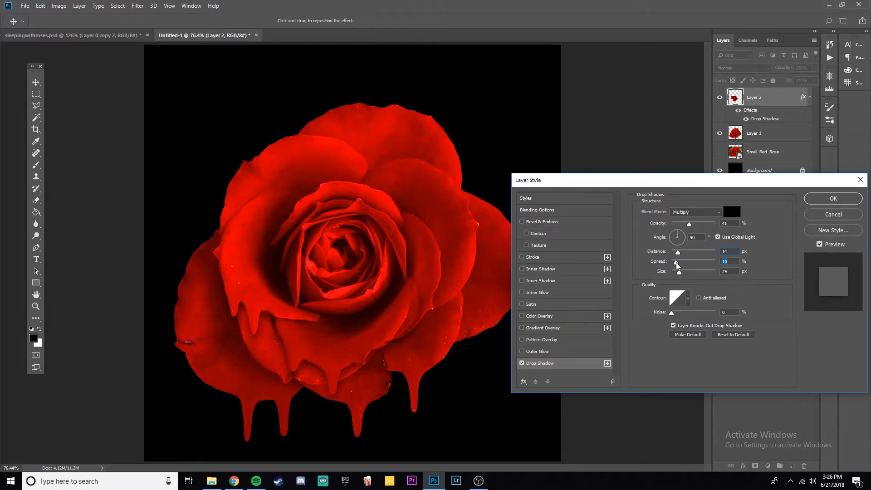
Set the drop shadow's spread to 1% and its size to 21 px, and apply the layer style.
{"action": "left_click_drag", "start_coordinate": [675, 265], "coordinate": [684, 266]}
{"action": "left_click", "coordinate": [679, 273]}
{"action": "left_click", "coordinate": [678, 264]}
{"action": "left_click_drag", "start_coordinate": [674, 265], "coordinate": [673, 265]}
{"action": "left_click_drag", "start_coordinate": [582, 187], "coordinate": [458, 170]}
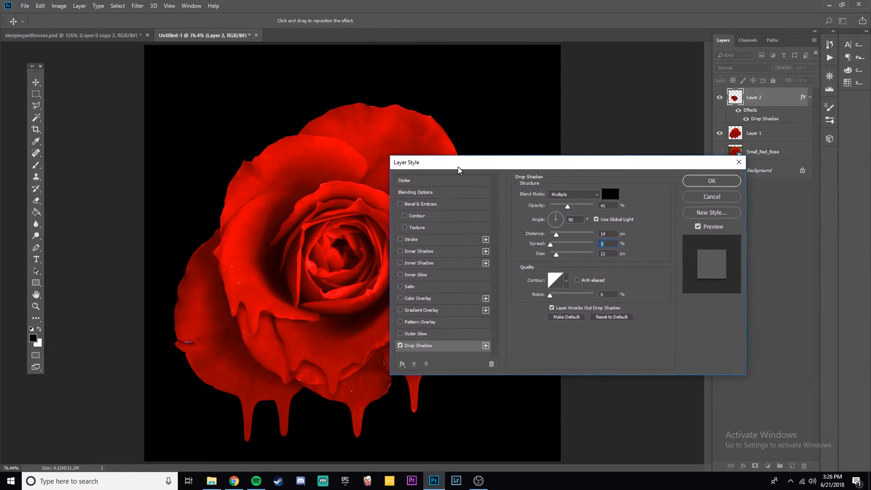
{"action": "left_click", "coordinate": [697, 181]}
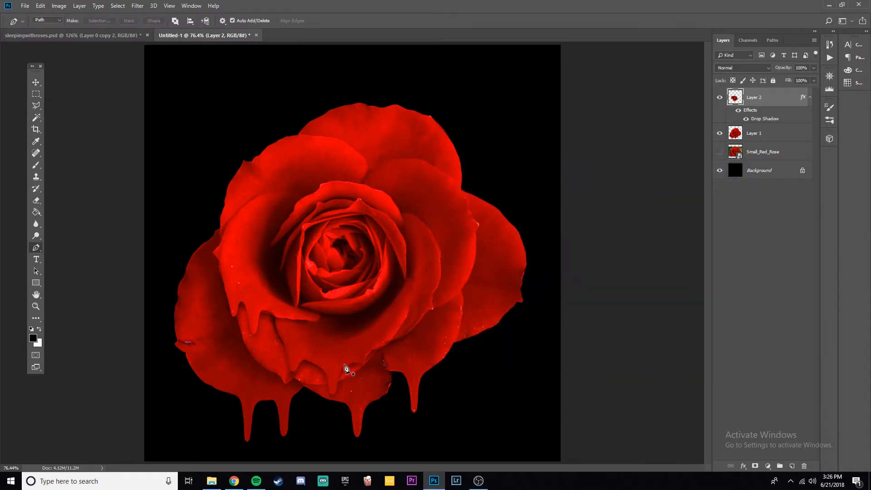
Switch to the Move tool and add a new empty layer above Layer 2.
{"action": "key", "text": "v"}
{"action": "scroll", "coordinate": [395, 381], "scroll_direction": "down", "scroll_amount": 3}
{"action": "scroll", "coordinate": [320, 395], "scroll_direction": "up", "scroll_amount": 4}
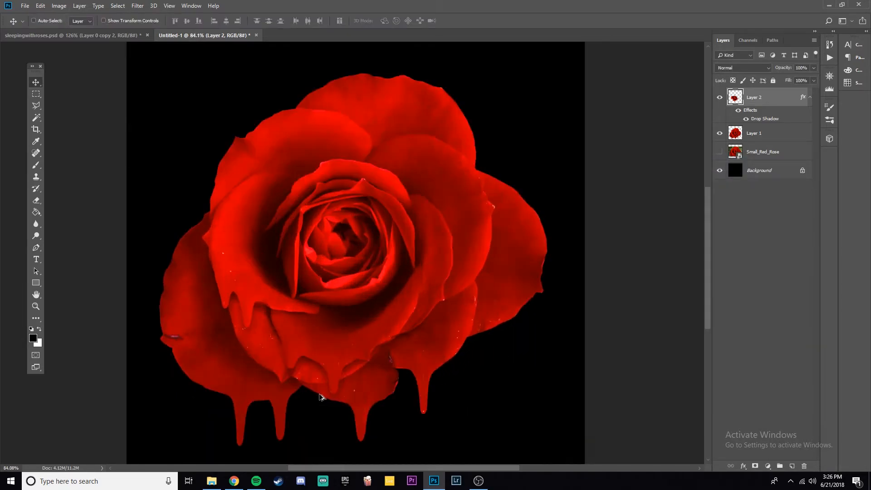
{"action": "scroll", "coordinate": [325, 394], "scroll_direction": "down", "scroll_amount": 2}
{"action": "scroll", "coordinate": [370, 375], "scroll_direction": "up", "scroll_amount": 1}
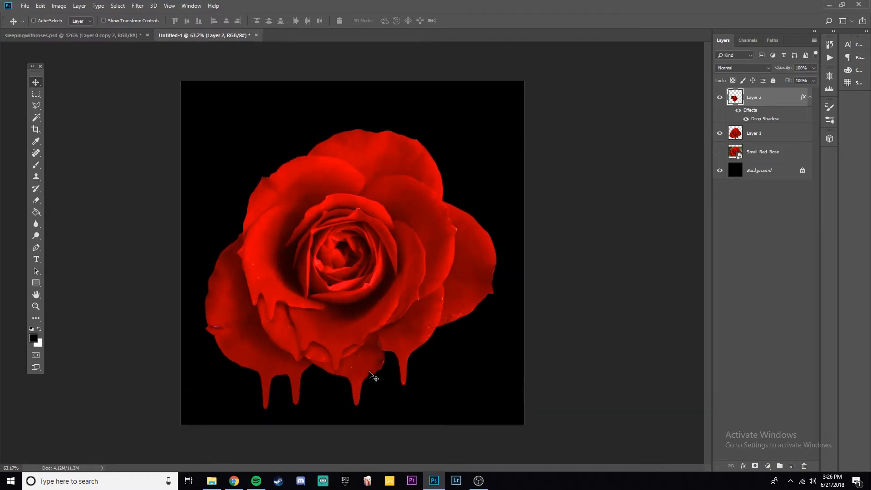
{"action": "scroll", "coordinate": [340, 381], "scroll_direction": "up", "scroll_amount": 2}
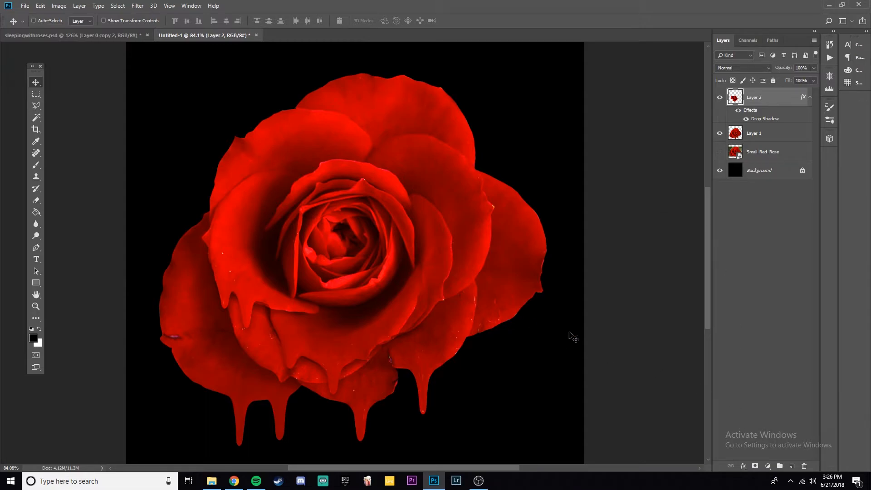
{"action": "left_click", "coordinate": [792, 466]}
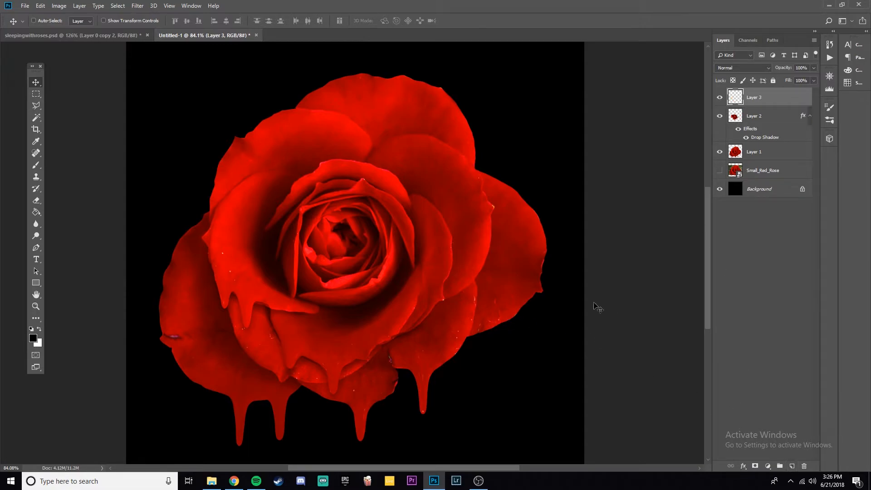
{"action": "scroll", "coordinate": [429, 282], "scroll_direction": "down", "scroll_amount": 2}
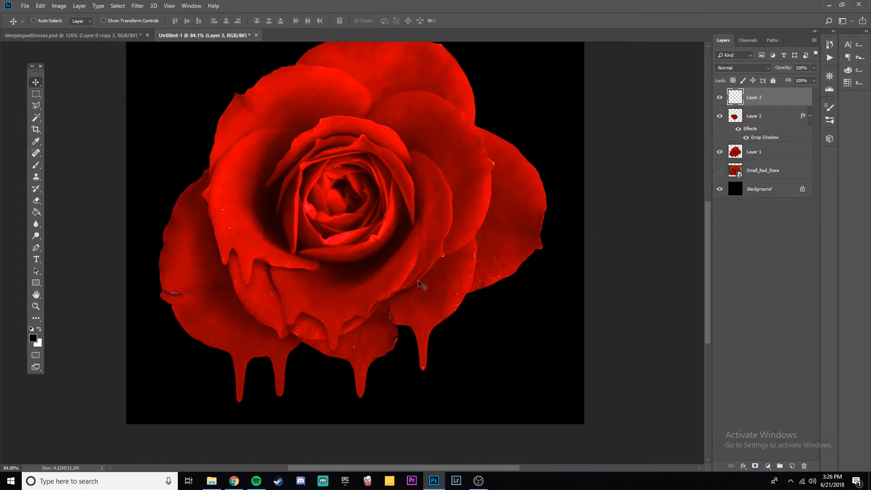
{"action": "scroll", "coordinate": [420, 282], "scroll_direction": "down", "scroll_amount": 2}
{"action": "scroll", "coordinate": [340, 278], "scroll_direction": "up", "scroll_amount": 1}
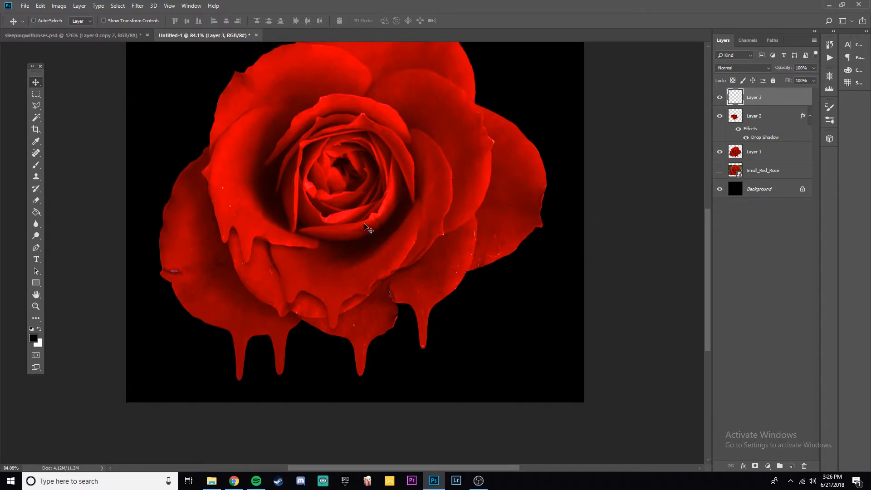
Create a solid colour fill layer with a Gray colour label and Overlay blending mode above the rose layers.
{"action": "scroll", "coordinate": [341, 328], "scroll_direction": "up", "scroll_amount": 4}
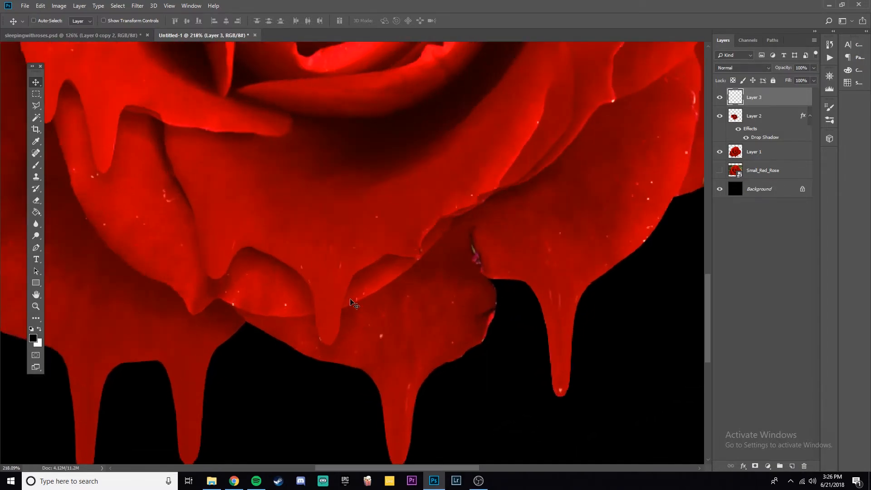
{"action": "scroll", "coordinate": [338, 327], "scroll_direction": "down", "scroll_amount": 3}
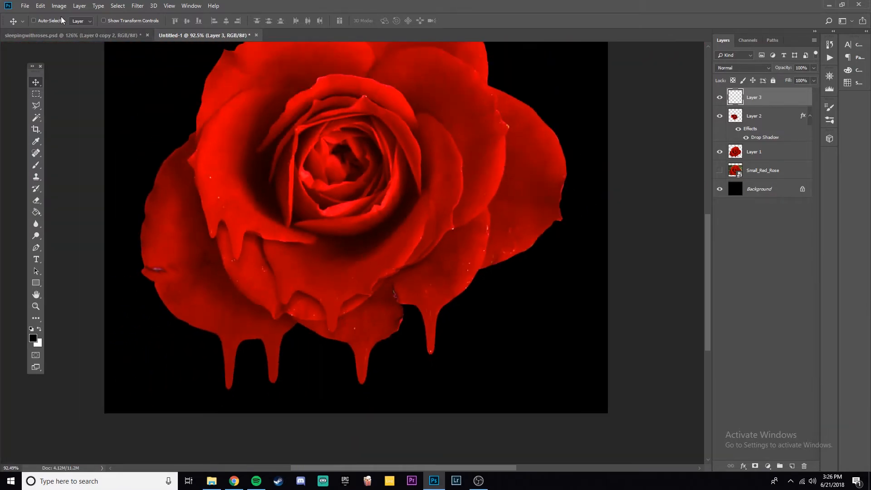
{"action": "left_click", "coordinate": [79, 6]}
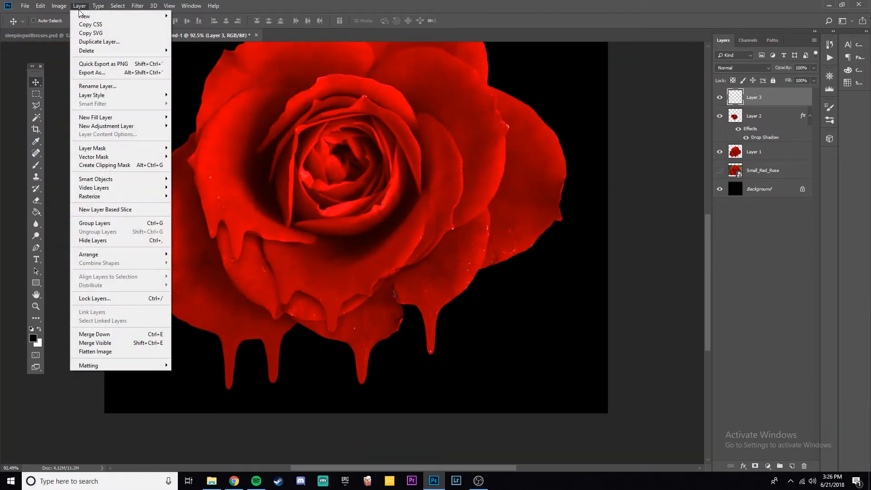
{"action": "mouse_move", "coordinate": [131, 118]}
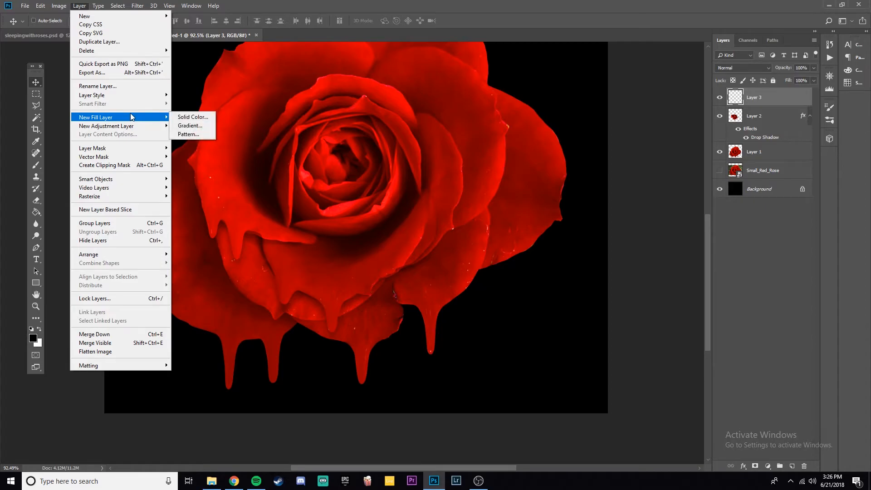
{"action": "left_click", "coordinate": [191, 117]}
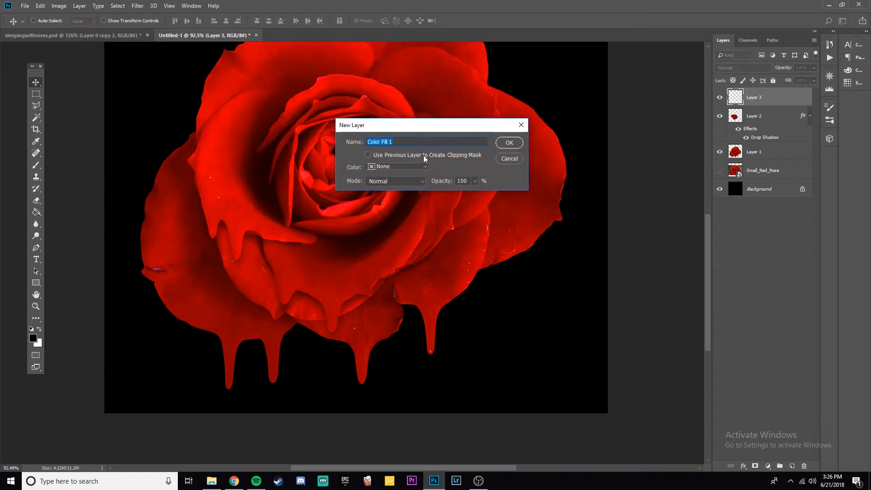
{"action": "left_click", "coordinate": [396, 236]}
{"action": "left_click", "coordinate": [397, 167]}
{"action": "left_click", "coordinate": [394, 244]}
{"action": "left_click", "coordinate": [386, 181]}
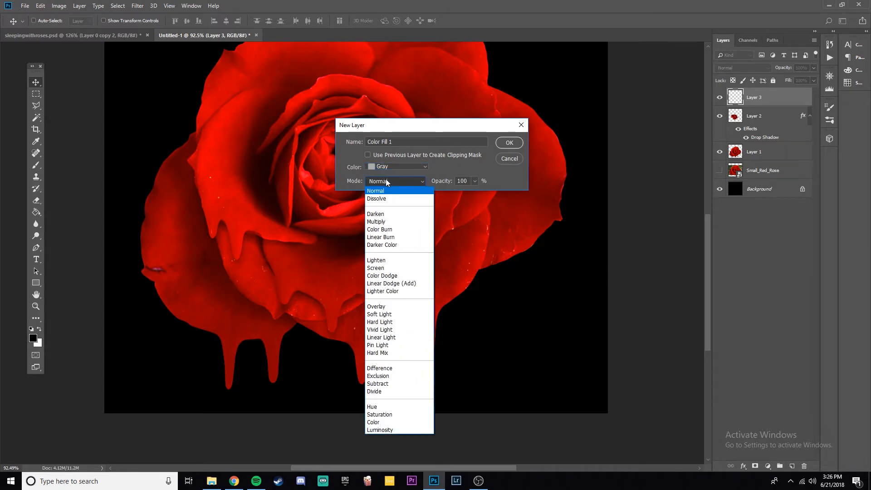
{"action": "left_click", "coordinate": [383, 307]}
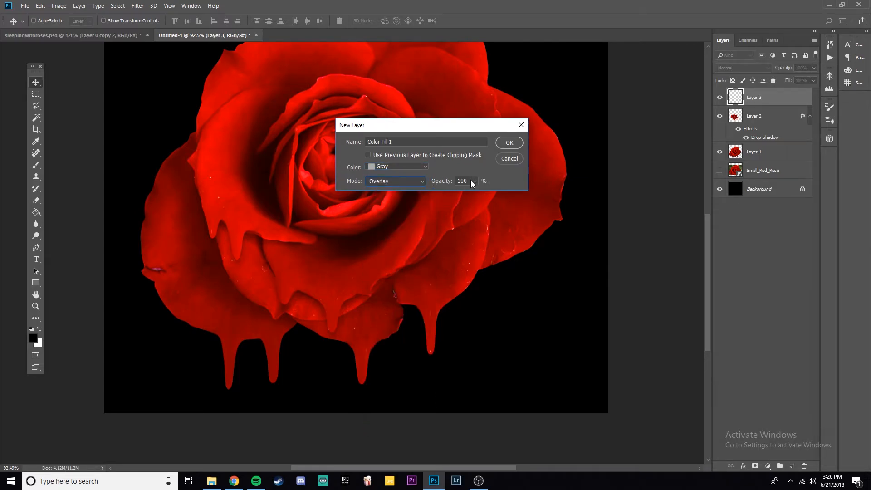
{"action": "left_click", "coordinate": [505, 144]}
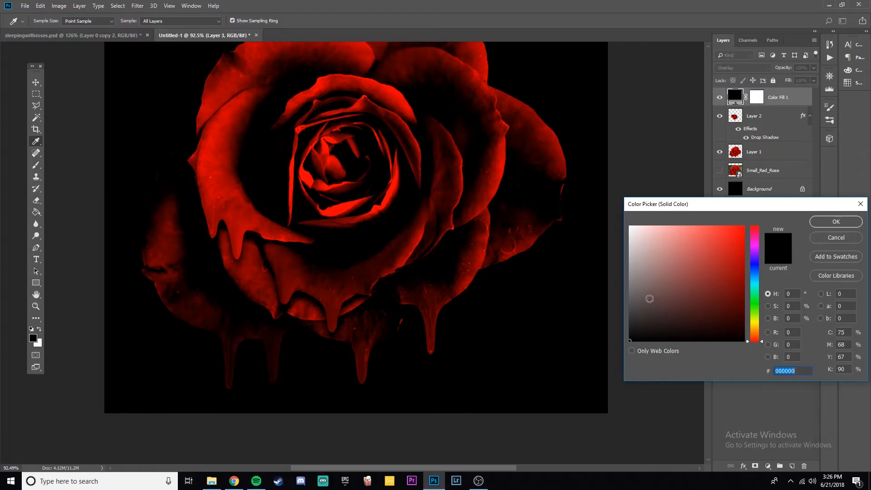
Set the fill layer's colour to 50% gray, hex 808080, and confirm it.
{"action": "left_click_drag", "start_coordinate": [699, 205], "coordinate": [638, 201]}
{"action": "mouse_move", "coordinate": [628, 268]}
{"action": "left_mouse_down"}
{"action": "mouse_move", "coordinate": [554, 285]}
{"action": "mouse_move", "coordinate": [544, 278]}
{"action": "left_mouse_up"}
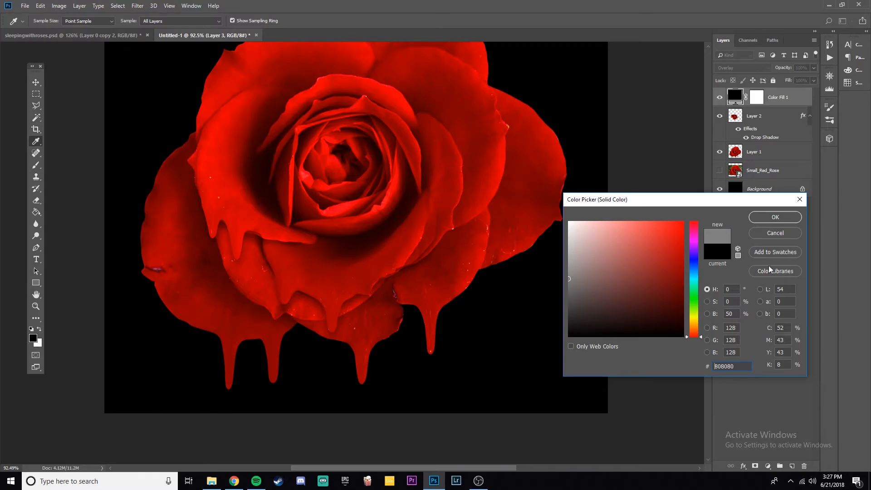
{"action": "left_click", "coordinate": [775, 217]}
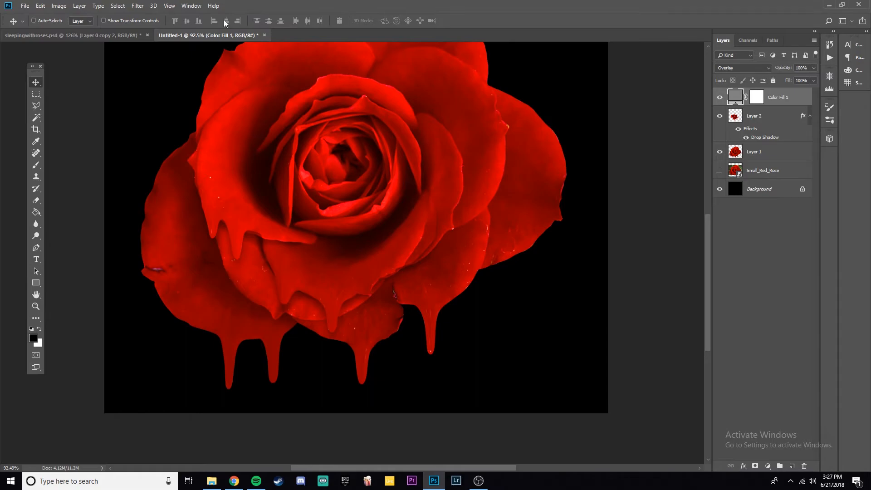
Start the Add Noise filter on the gray fill layer, converting the layer to a smart object.
{"action": "left_click", "coordinate": [98, 6]}
{"action": "mouse_move", "coordinate": [146, 9]}
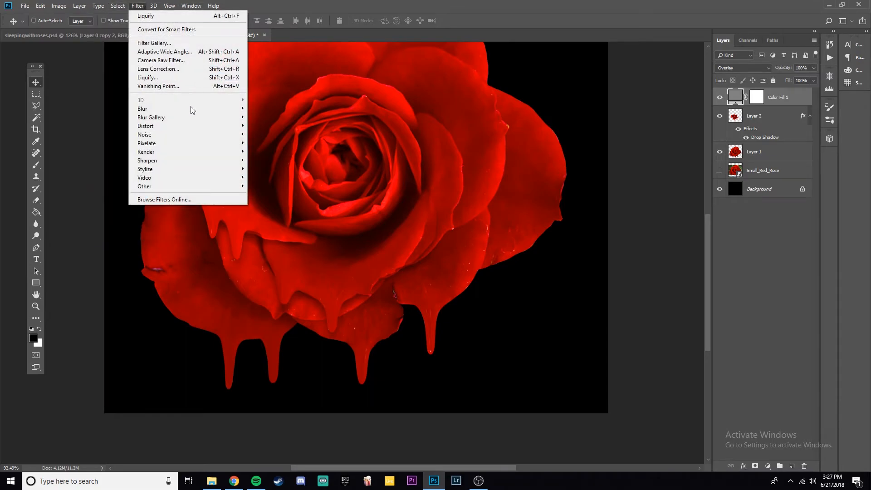
{"action": "mouse_move", "coordinate": [209, 135]}
{"action": "left_click", "coordinate": [262, 135]}
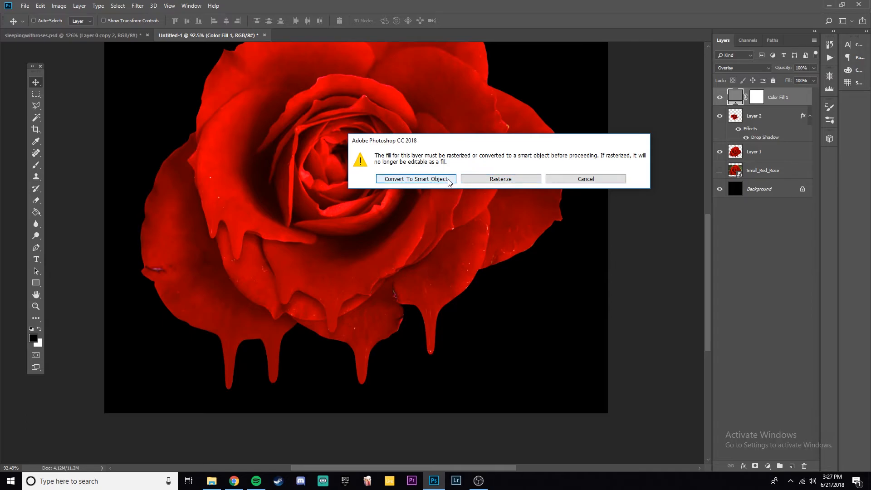
{"action": "left_click", "coordinate": [428, 180]}
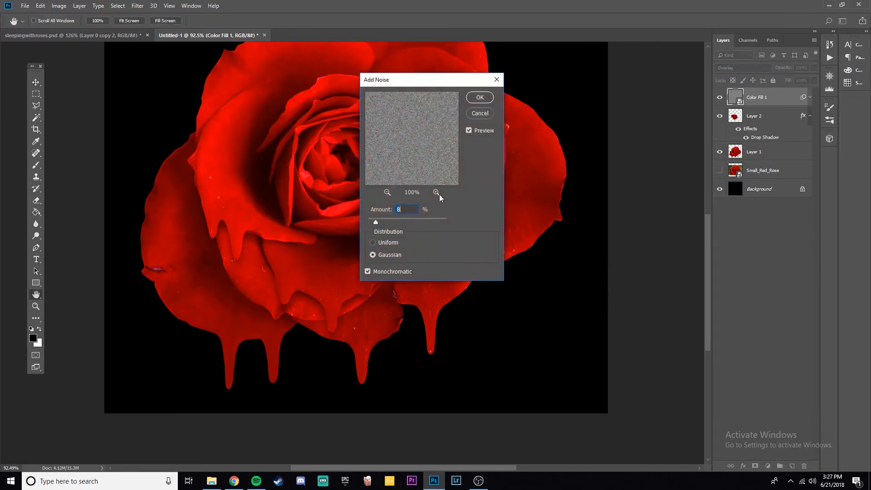
{"action": "left_click_drag", "start_coordinate": [425, 83], "coordinate": [535, 106]}
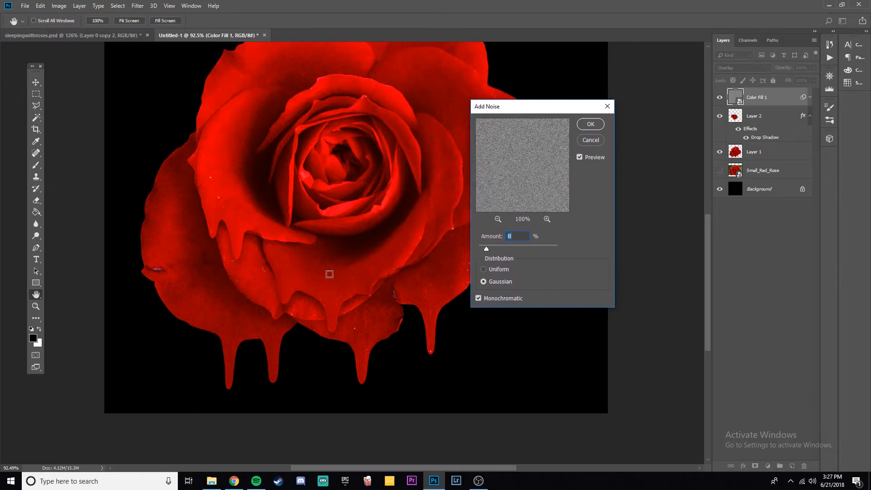
Apply the noise at an amount of 5.35% with Gaussian distribution and Monochromatic enabled.
{"action": "left_click_drag", "start_coordinate": [486, 249], "coordinate": [485, 248]}
{"action": "left_click_drag", "start_coordinate": [484, 248], "coordinate": [492, 251]}
{"action": "left_click_drag", "start_coordinate": [489, 249], "coordinate": [487, 249]}
{"action": "left_click_drag", "start_coordinate": [484, 247], "coordinate": [484, 249]}
{"action": "left_click", "coordinate": [488, 272]}
{"action": "left_click", "coordinate": [490, 281]}
{"action": "left_click", "coordinate": [479, 299]}
{"action": "left_click", "coordinate": [479, 299]}
{"action": "left_click_drag", "start_coordinate": [484, 248], "coordinate": [484, 249]}
{"action": "left_click", "coordinate": [590, 124]}
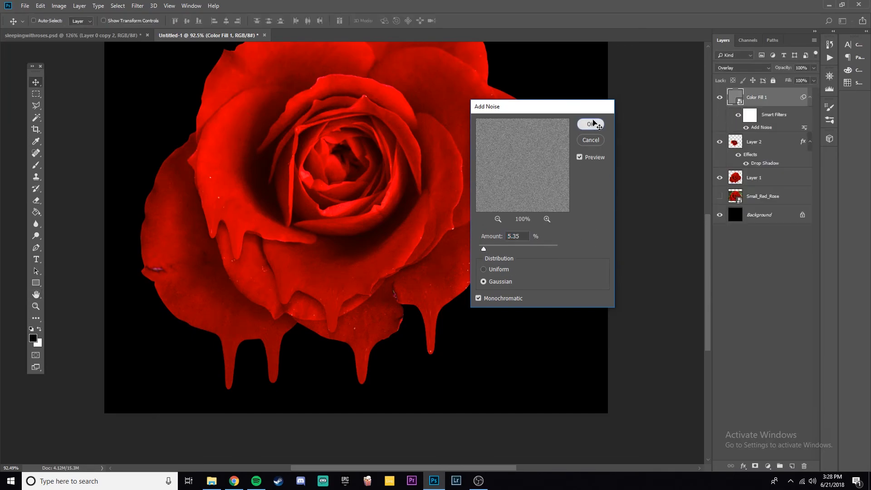
Scale Layer 1 and Layer 2 together to about 87% and move the rose up to the canvas's vertical centre.
{"action": "key", "text": "v"}
{"action": "scroll", "coordinate": [472, 286], "scroll_direction": "down", "scroll_amount": 2}
{"action": "scroll", "coordinate": [338, 310], "scroll_direction": "up", "scroll_amount": 1}
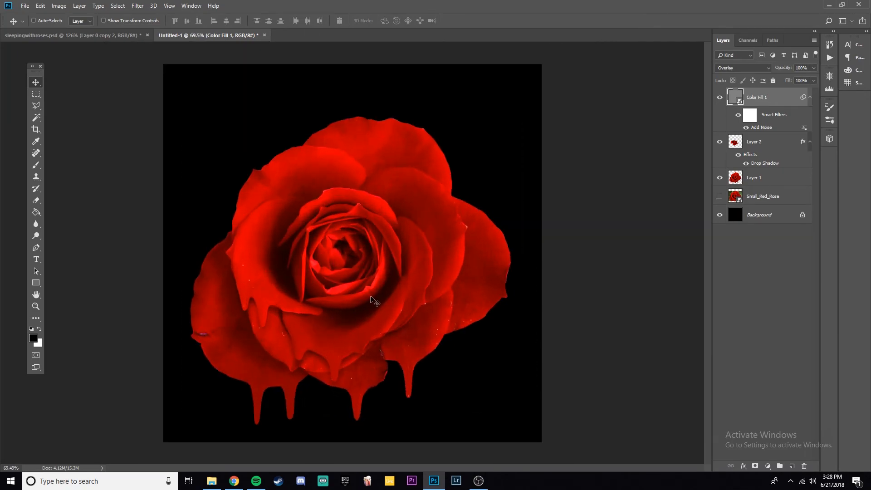
{"action": "scroll", "coordinate": [368, 323], "scroll_direction": "down", "scroll_amount": 1}
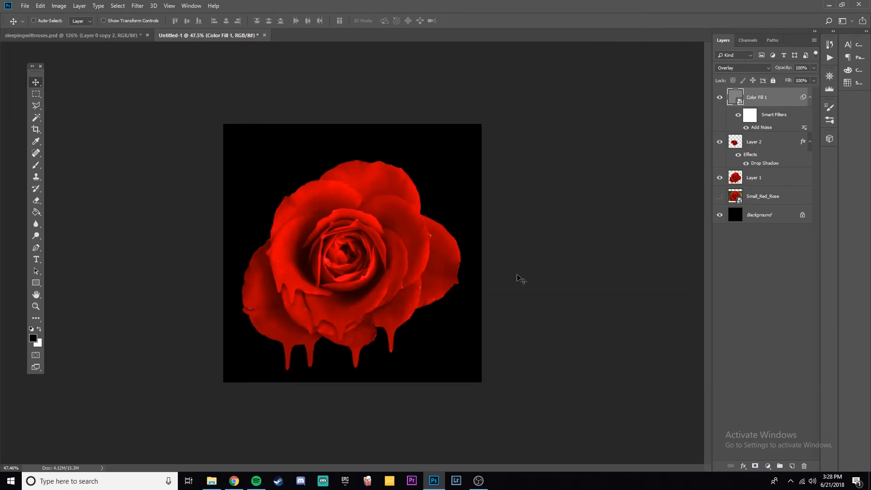
{"action": "left_click", "coordinate": [756, 148]}
{"action": "left_click", "coordinate": [762, 180], "text": "shift"}
{"action": "key", "text": "ctrl+t"}
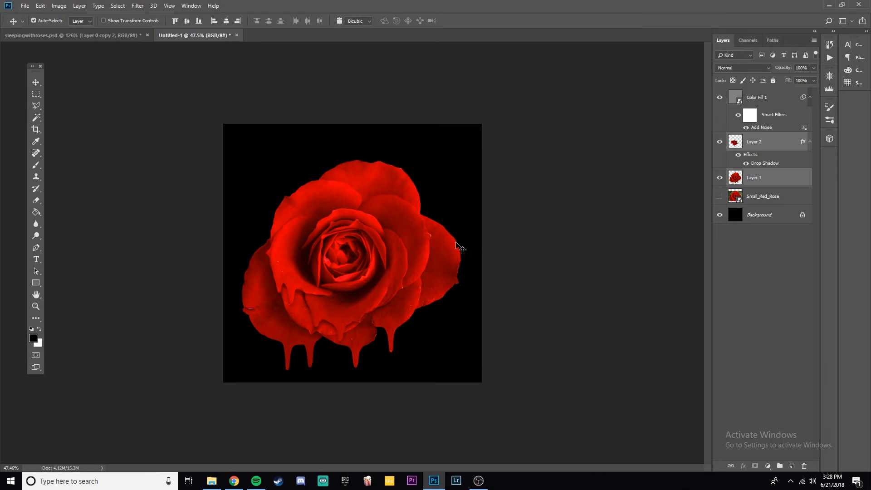
{"action": "left_click_drag", "start_coordinate": [460, 370], "coordinate": [448, 351]}
{"action": "left_click_drag", "start_coordinate": [410, 301], "coordinate": [410, 289]}
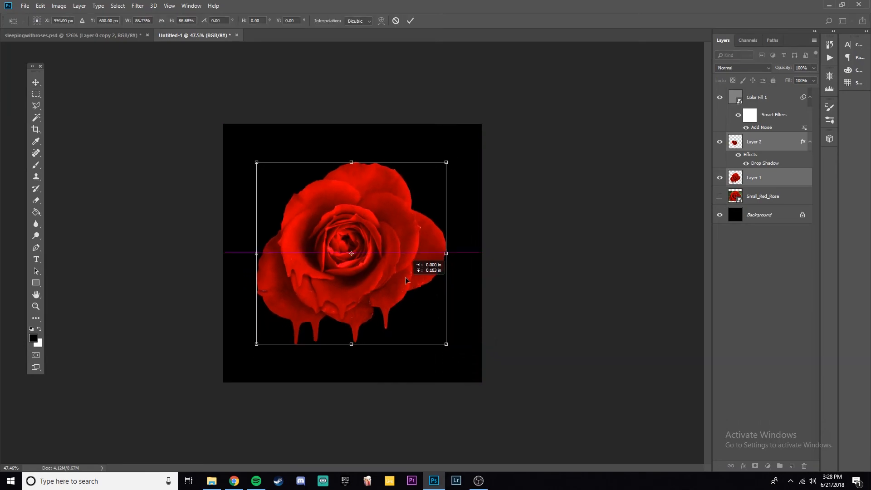
{"action": "key", "text": "Return"}
{"action": "scroll", "coordinate": [365, 331], "scroll_direction": "up", "scroll_amount": 2}
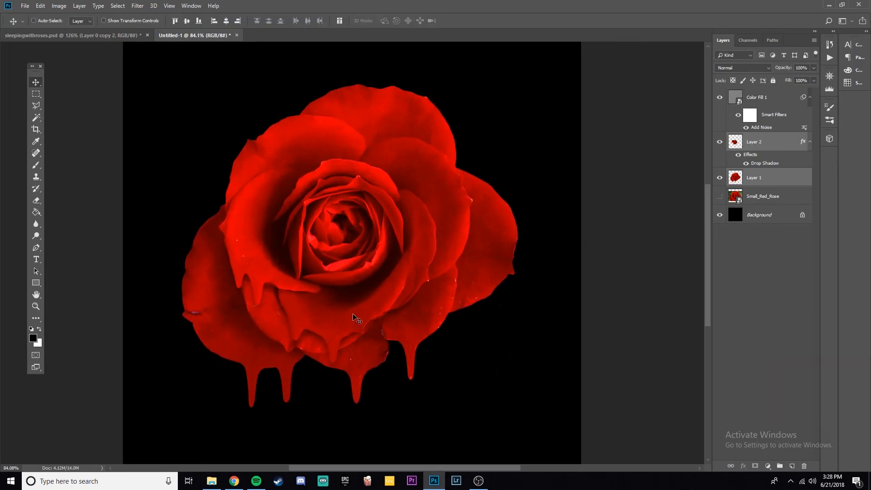
Compare the rose in Untitled-1 with the finished sleepingwithroses.psd artwork, examining its drips, text and overall look.
{"action": "left_click", "coordinate": [73, 35]}
{"action": "scroll", "coordinate": [340, 315], "scroll_direction": "down", "scroll_amount": 3}
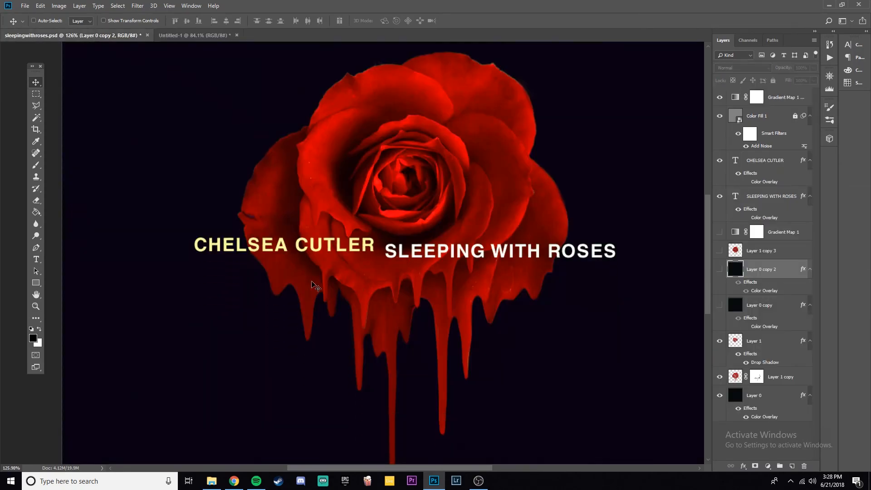
{"action": "scroll", "coordinate": [383, 326], "scroll_direction": "up", "scroll_amount": 3}
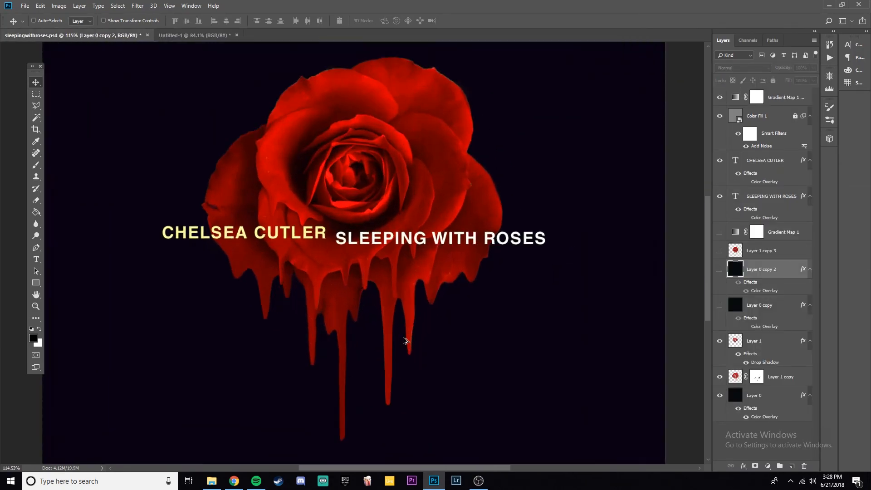
{"action": "scroll", "coordinate": [376, 335], "scroll_direction": "down", "scroll_amount": 4}
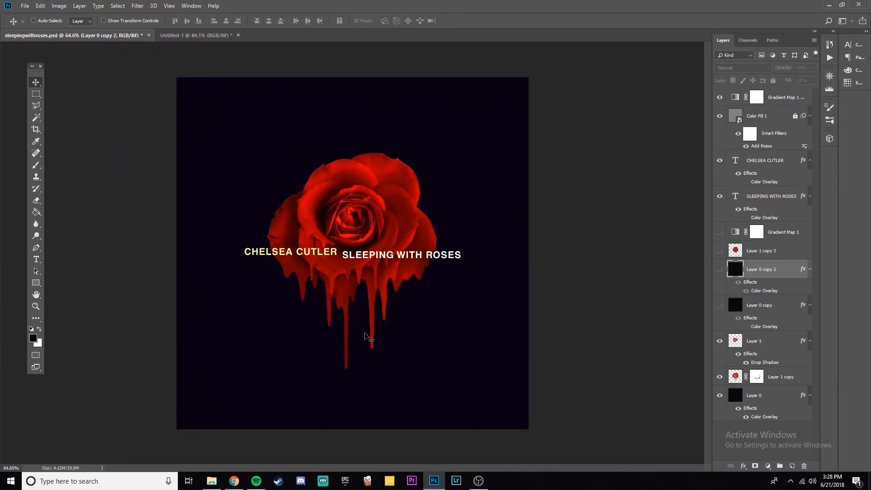
{"action": "scroll", "coordinate": [356, 342], "scroll_direction": "up", "scroll_amount": 3}
{"action": "scroll", "coordinate": [380, 326], "scroll_direction": "down", "scroll_amount": 3}
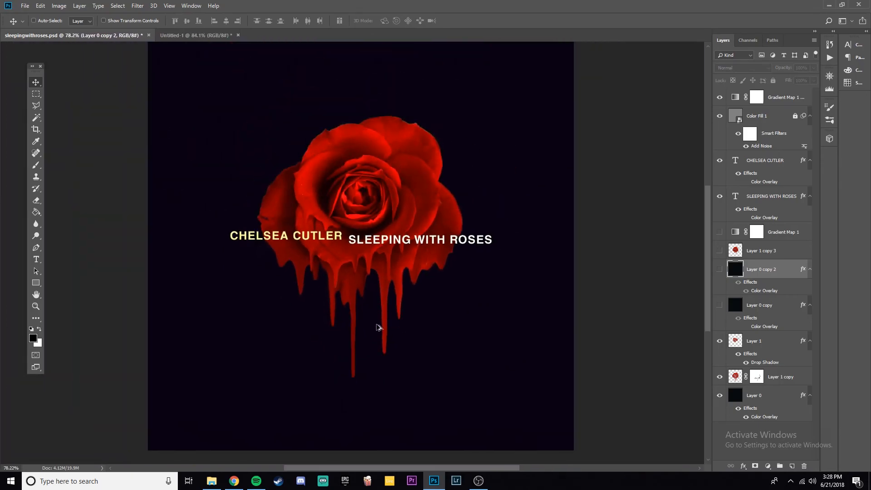
{"action": "left_click", "coordinate": [195, 35]}
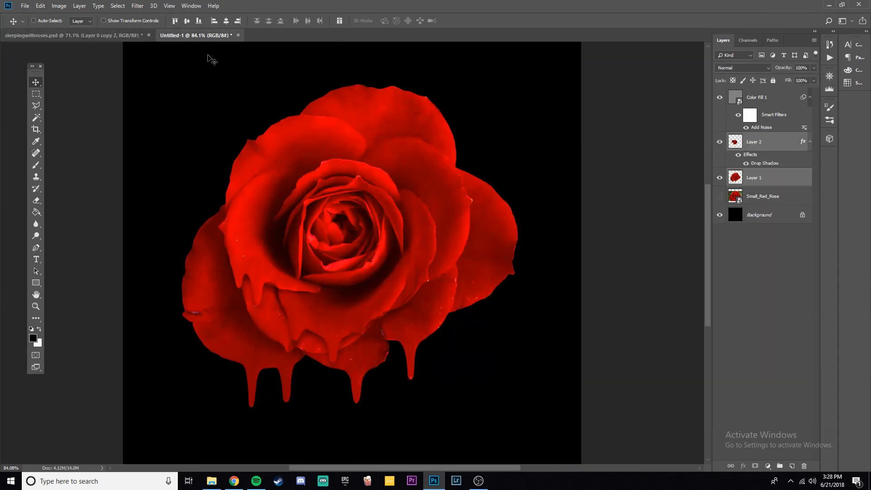
{"action": "left_click", "coordinate": [97, 37]}
{"action": "left_click", "coordinate": [182, 35]}
{"action": "left_click", "coordinate": [97, 37]}
{"action": "scroll", "coordinate": [367, 304], "scroll_direction": "up", "scroll_amount": 3}
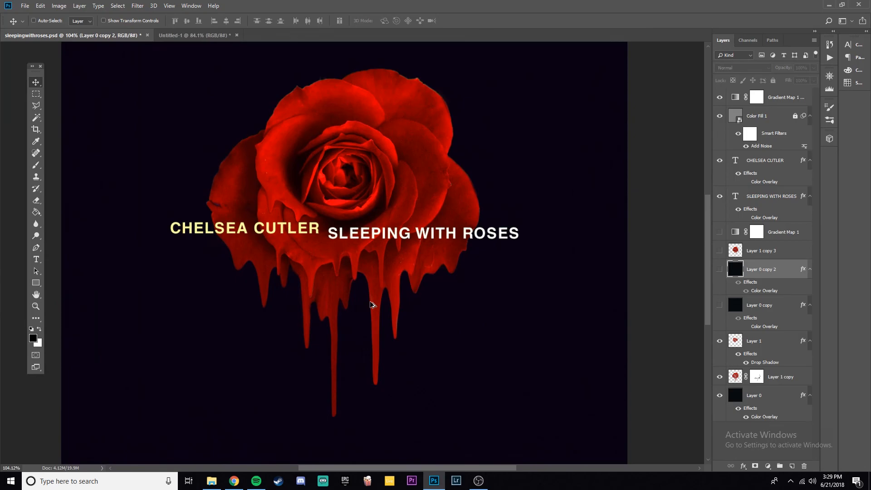
{"action": "scroll", "coordinate": [366, 305], "scroll_direction": "down", "scroll_amount": 3}
{"action": "scroll", "coordinate": [360, 288], "scroll_direction": "down", "scroll_amount": 1}
{"action": "left_click", "coordinate": [184, 37]}
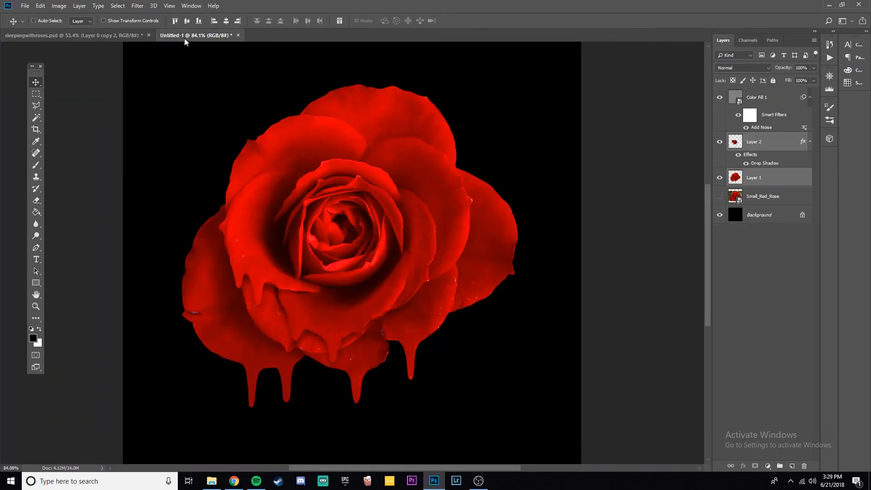
{"action": "left_click", "coordinate": [107, 38]}
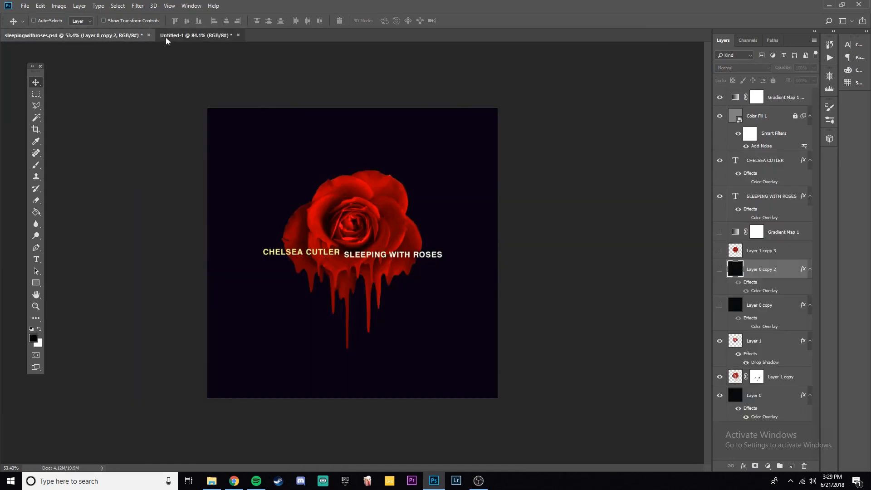
{"action": "left_click", "coordinate": [166, 38]}
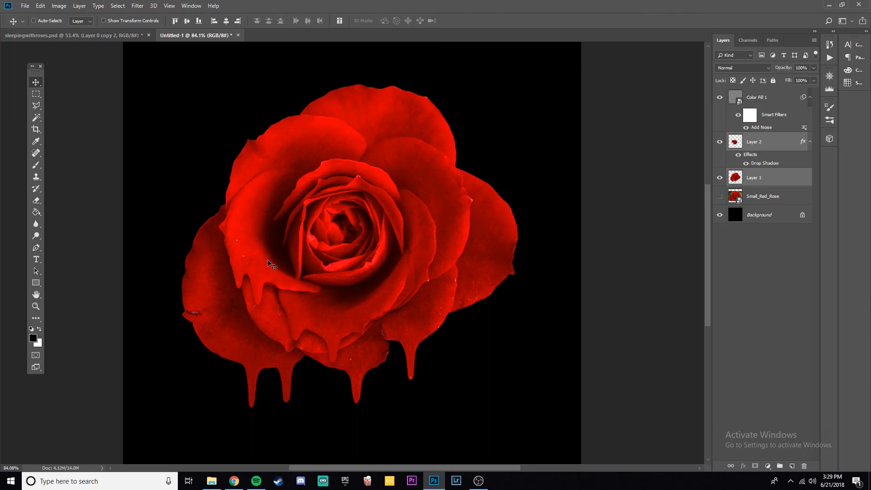